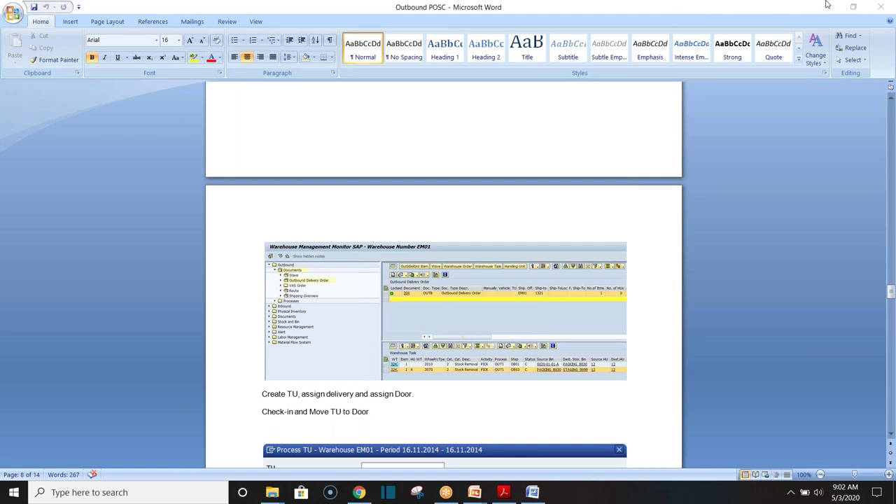
Close the Outbound POSC document and launch Remote Desktop Connection with the mstsc command
{"action": "left_click", "coordinate": [888, 7]}
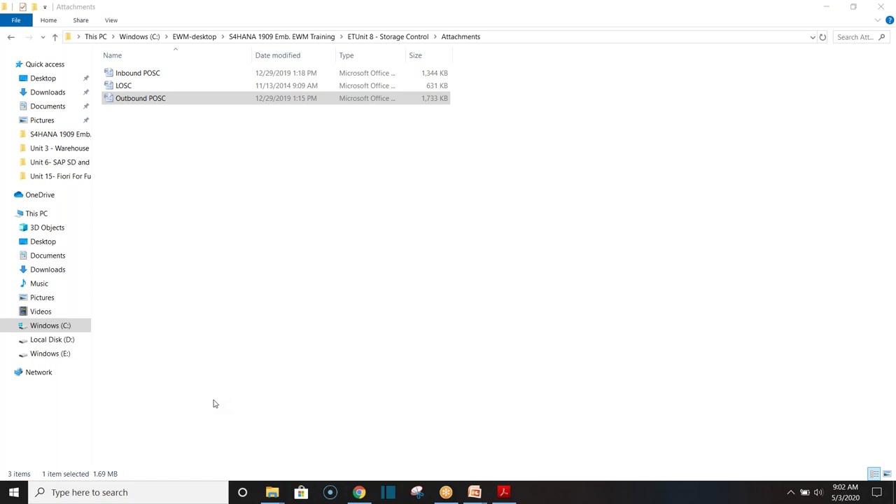
{"action": "left_click", "coordinate": [163, 500]}
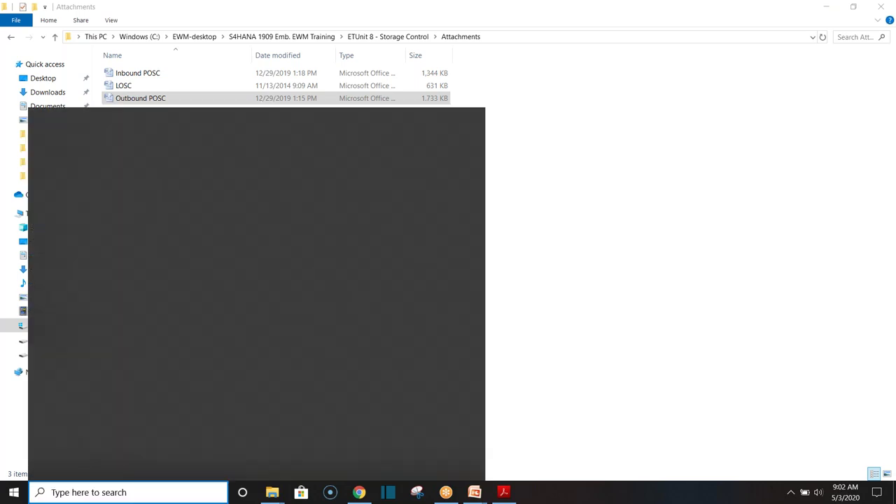
{"action": "type", "text": "run"}
{"action": "key", "text": "Return"}
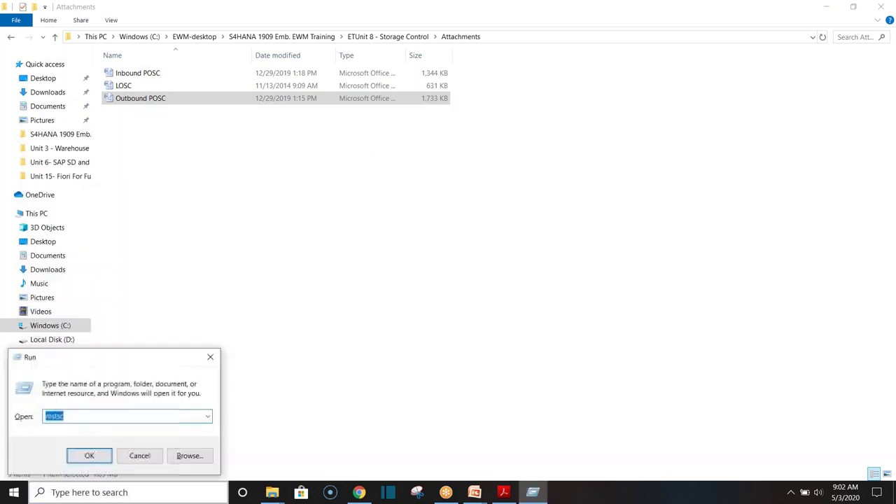
{"action": "key", "text": "Return"}
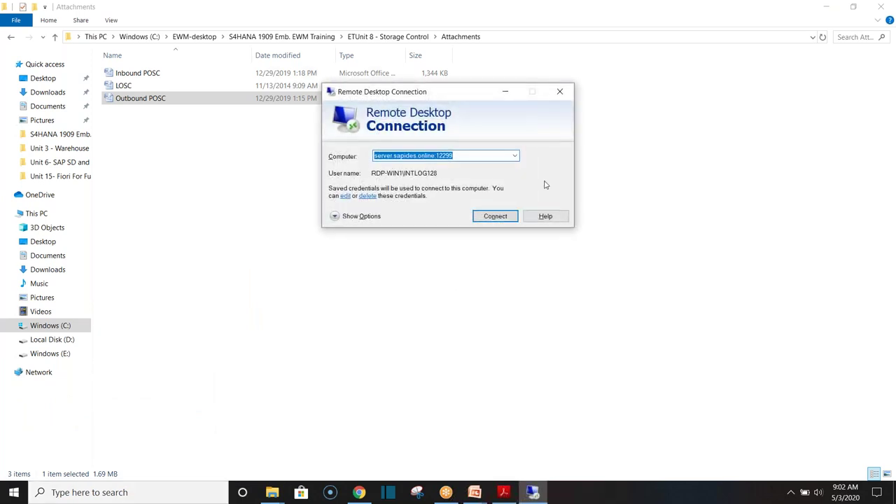
{"action": "left_click", "coordinate": [515, 157]}
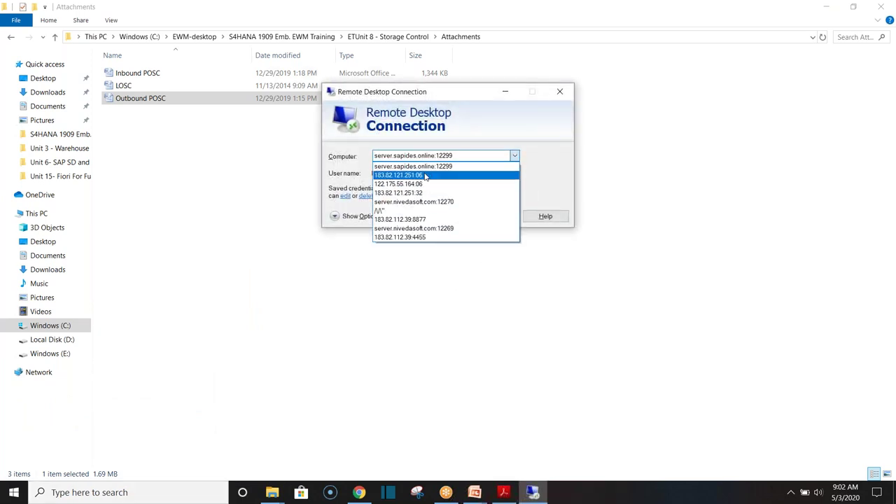
{"action": "left_click", "coordinate": [427, 174]}
{"action": "left_click", "coordinate": [494, 216]}
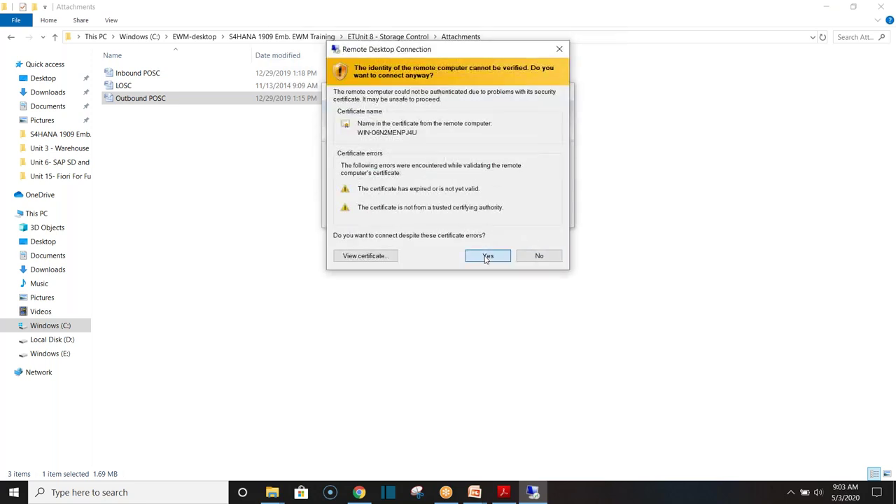
{"action": "left_click", "coordinate": [486, 254]}
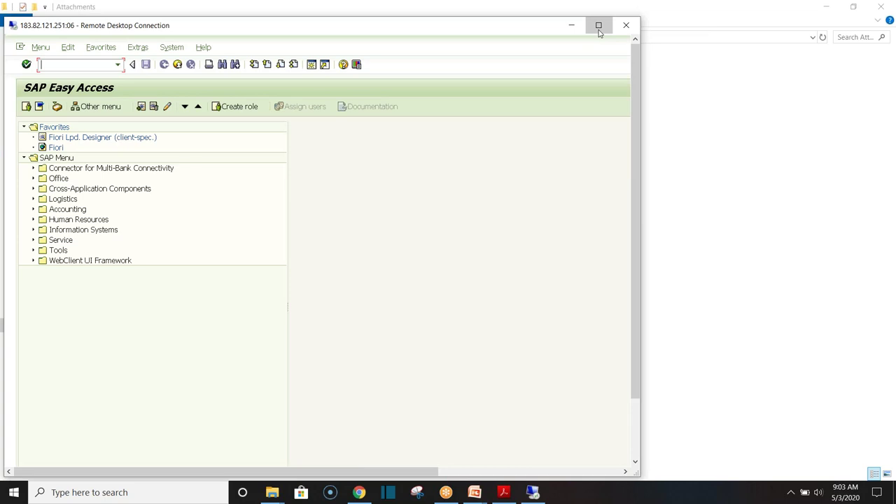
{"action": "left_click", "coordinate": [599, 25]}
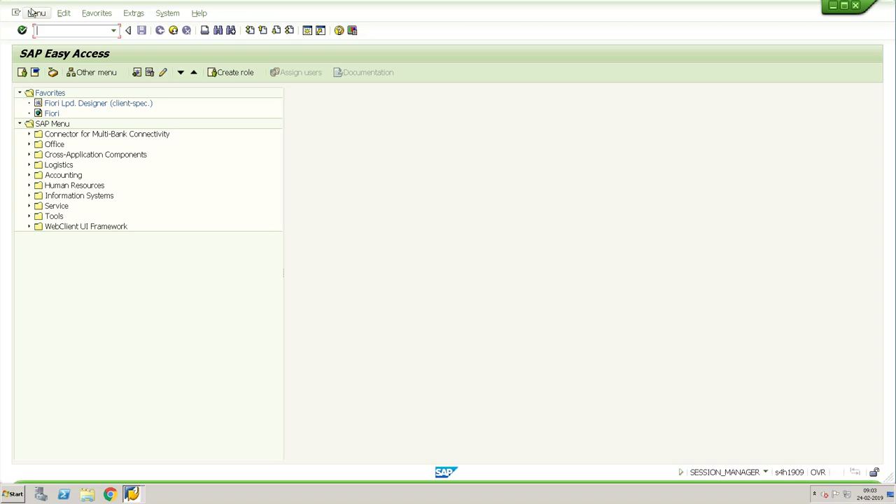
Open the outbound delivery order maintenance transaction /n/scwm/prdo in SAP
{"action": "type", "text": "/n/scwm"}
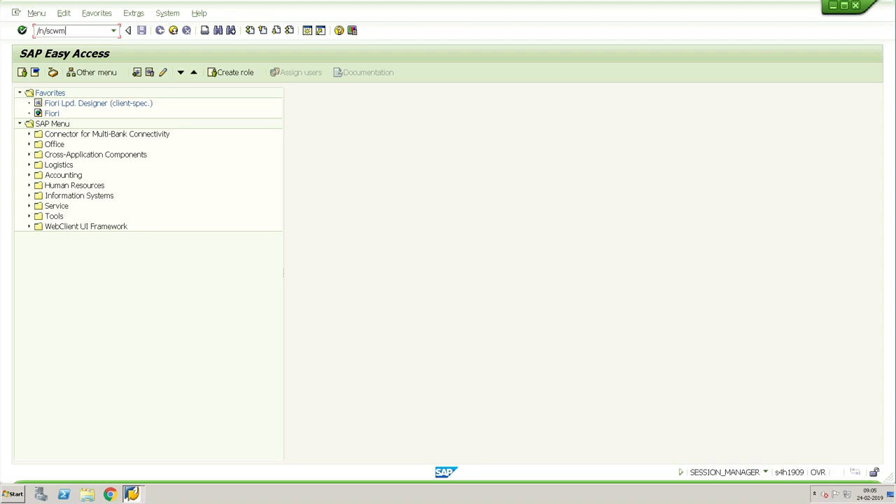
{"action": "type", "text": "/prdo"}
{"action": "key", "text": "Return"}
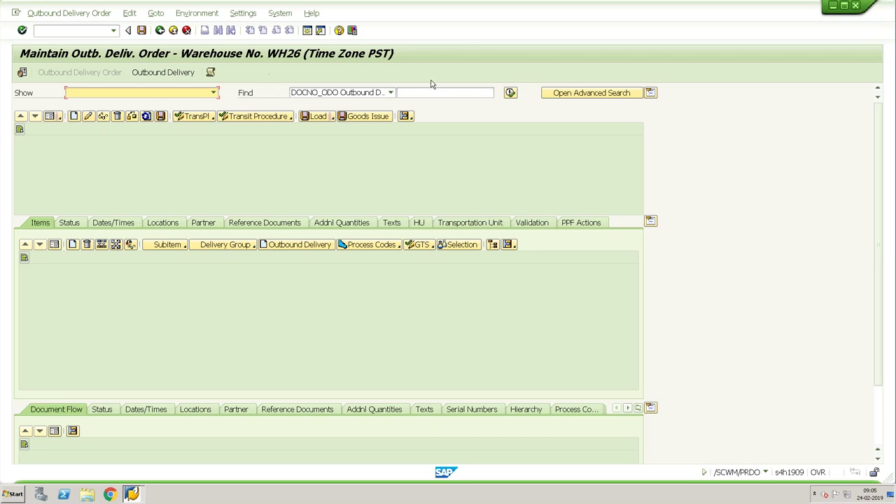
Set the default warehouse number to WH25 for the outbound delivery orders
{"action": "left_click", "coordinate": [22, 72]}
{"action": "key", "text": "End"}
{"action": "key", "text": "BackSpace"}
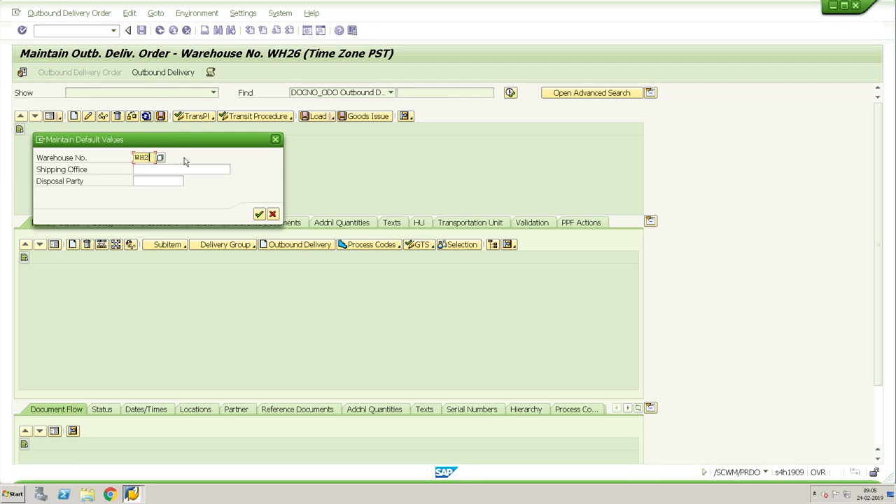
{"action": "type", "text": "5"}
{"action": "left_click", "coordinate": [259, 215]}
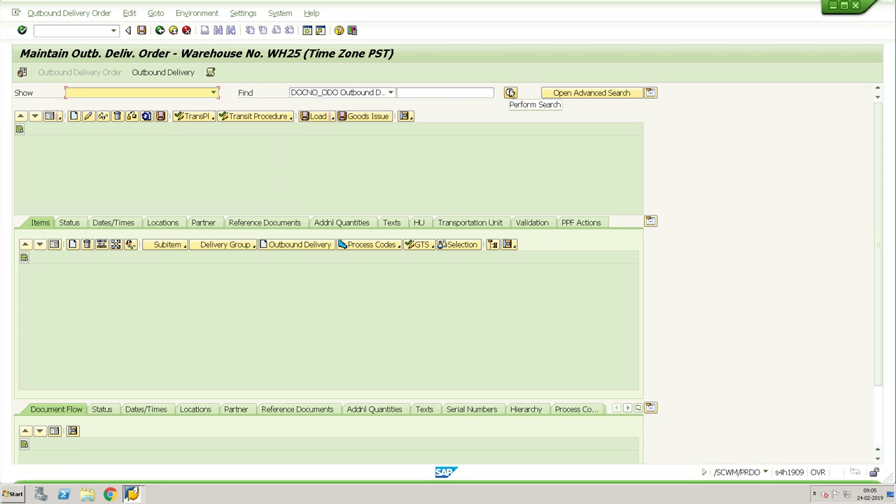
Search for all outbound delivery orders in the warehouse and look through the available warehouse numbers without changing the default
{"action": "left_click", "coordinate": [511, 94]}
{"action": "left_click", "coordinate": [210, 216]}
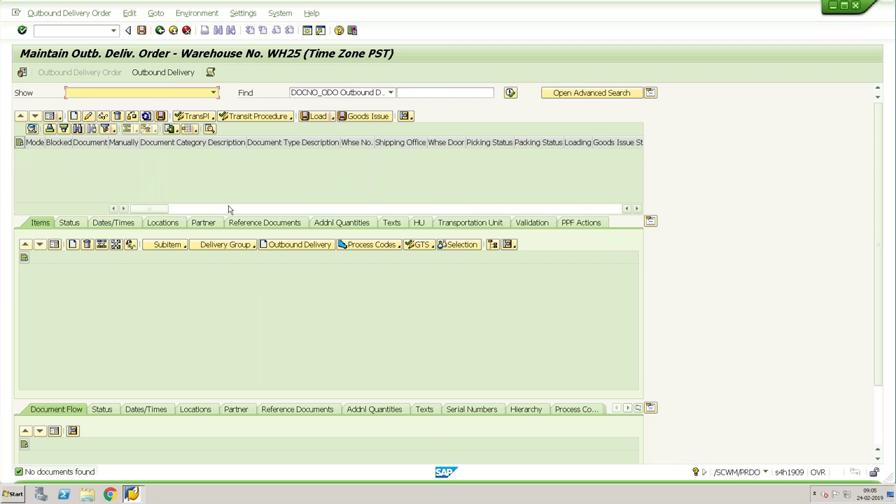
{"action": "left_click", "coordinate": [23, 73]}
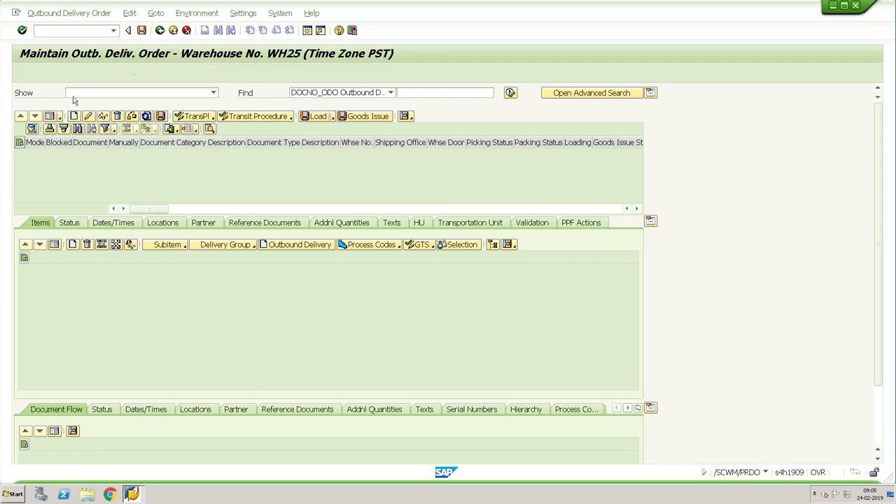
{"action": "left_click", "coordinate": [159, 158]}
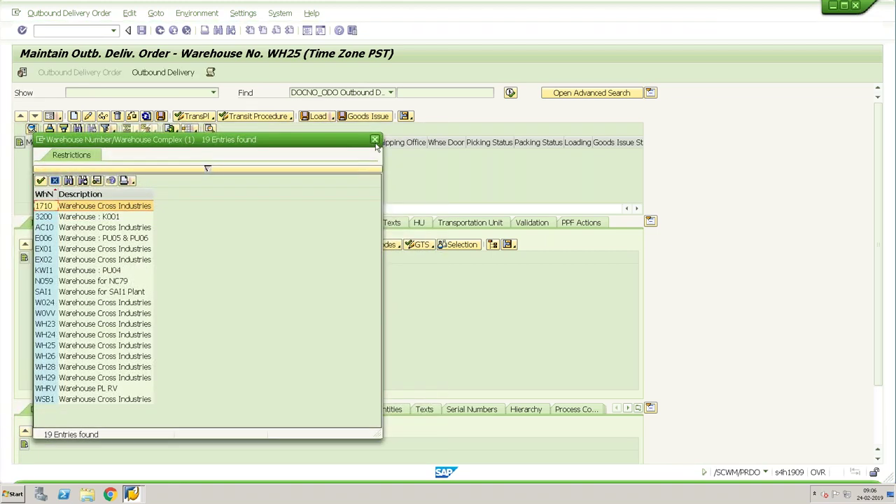
{"action": "left_click", "coordinate": [375, 140]}
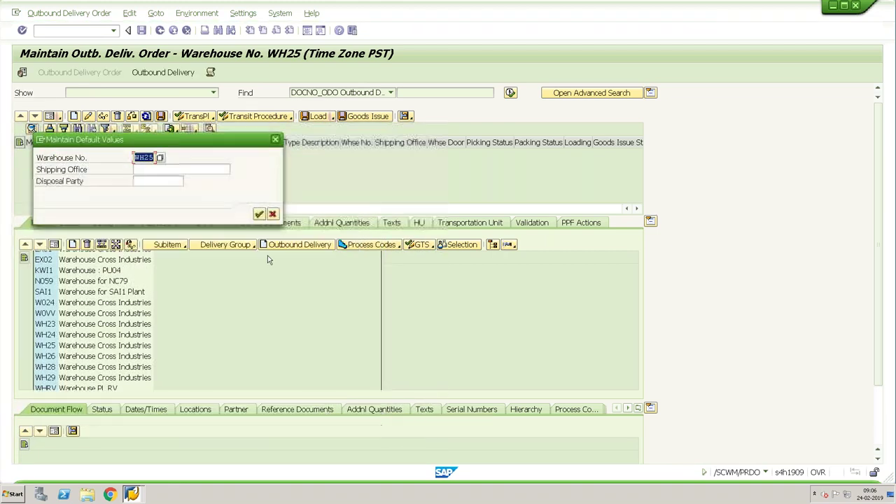
{"action": "left_click", "coordinate": [270, 213]}
Open the inbound delivery transaction /n/scwm/prdi and search for all inbound deliveries without restrictions
{"action": "left_click", "coordinate": [70, 30]}
{"action": "type", "text": "/n/scwm/prd"}
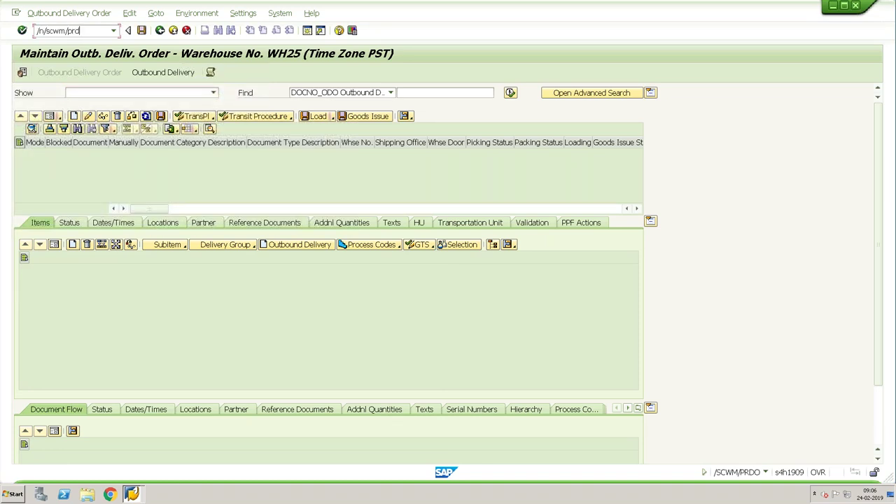
{"action": "type", "text": "i"}
{"action": "key", "text": "Return"}
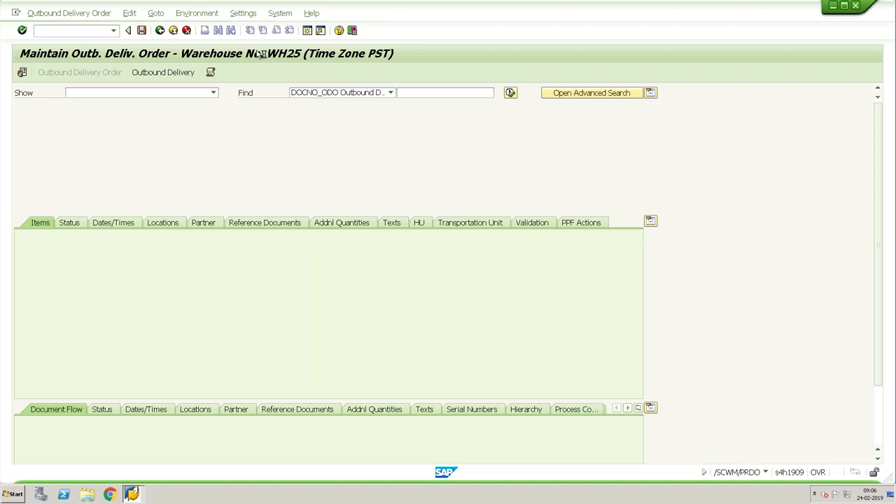
{"action": "left_click", "coordinate": [510, 92]}
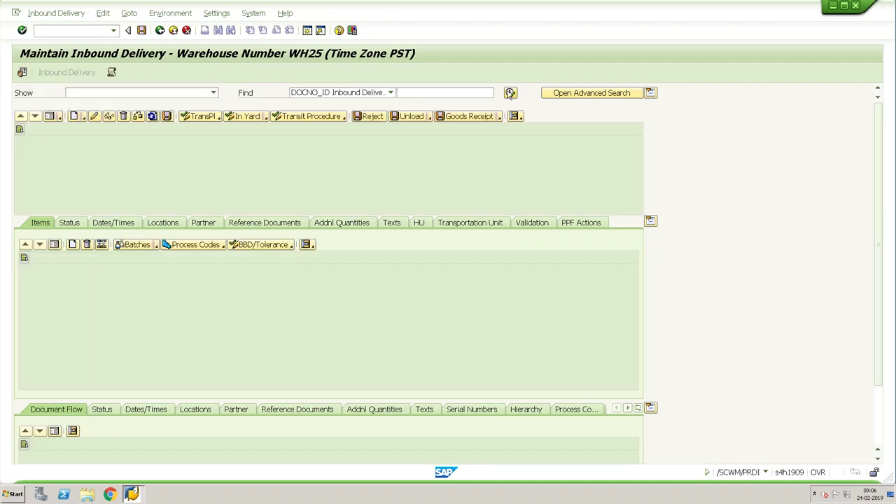
{"action": "left_click", "coordinate": [188, 218]}
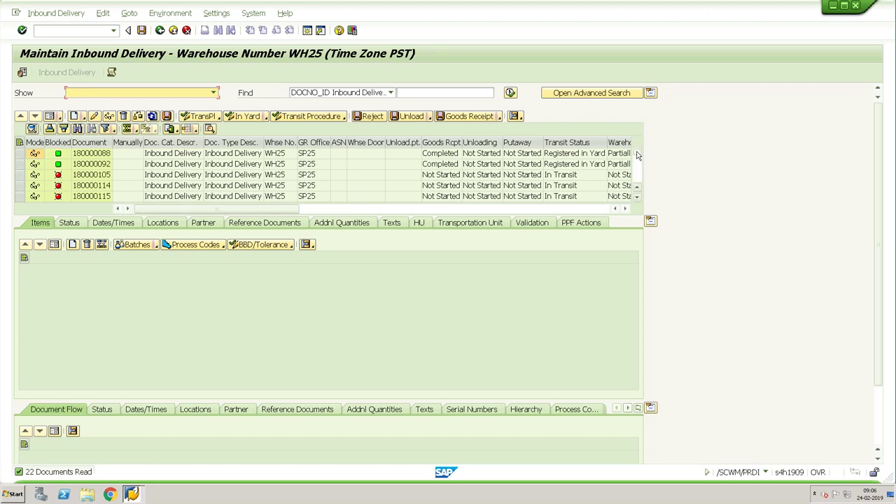
Select an inbound delivery with completed goods receipt near the end of the list and review its reference documents, items and partner
{"action": "right_click", "coordinate": [638, 184]}
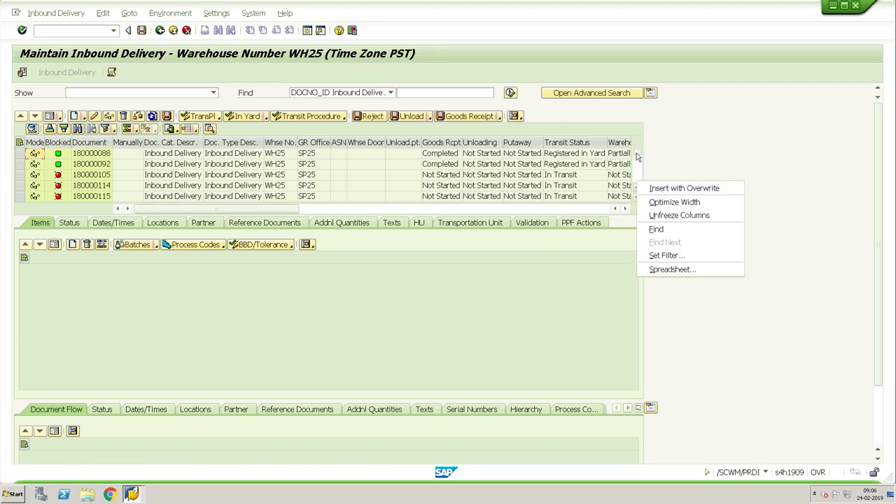
{"action": "left_click", "coordinate": [637, 178]}
{"action": "scroll", "coordinate": [637, 179], "scroll_direction": "down", "scroll_amount": 5}
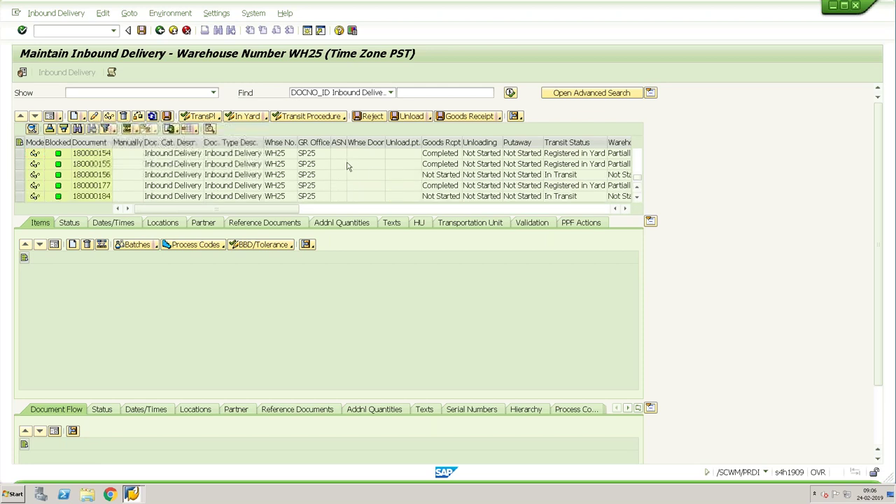
{"action": "left_click", "coordinate": [312, 185]}
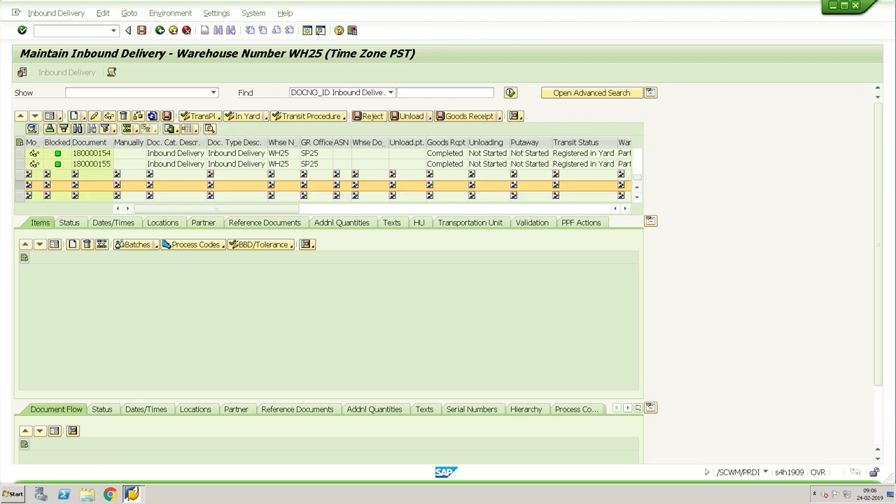
{"action": "left_click", "coordinate": [240, 225]}
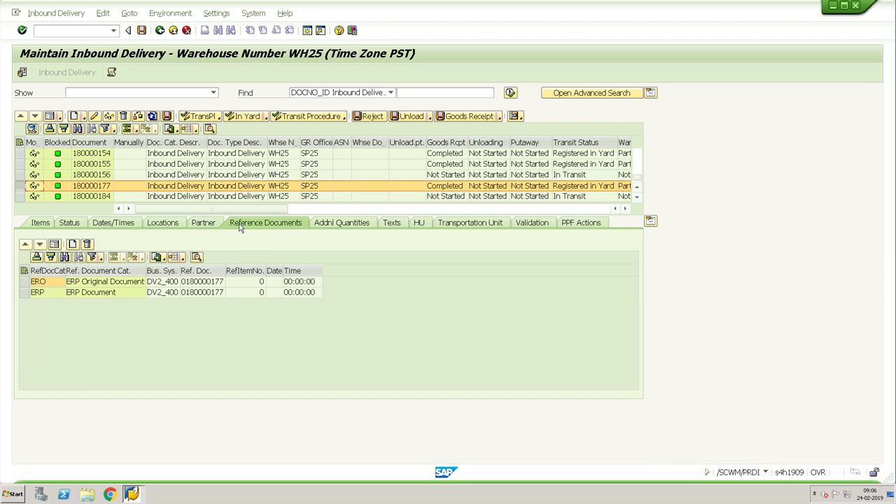
{"action": "left_click", "coordinate": [42, 222]}
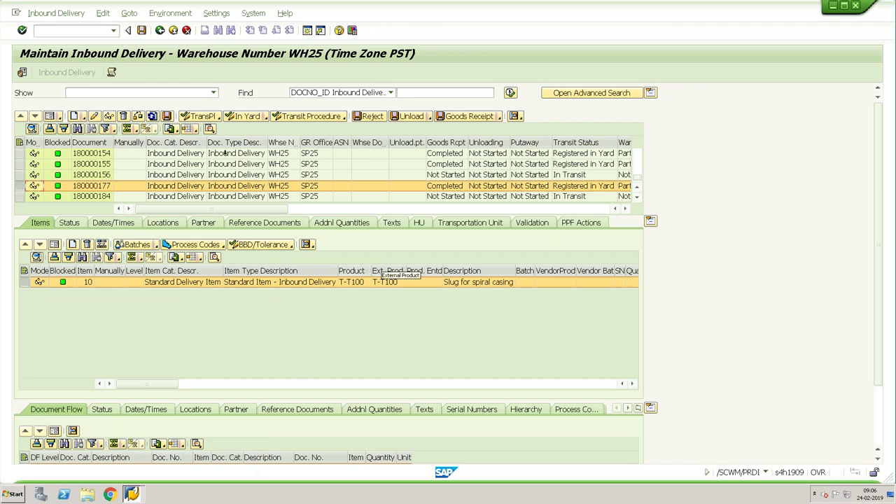
{"action": "left_click", "coordinate": [203, 223]}
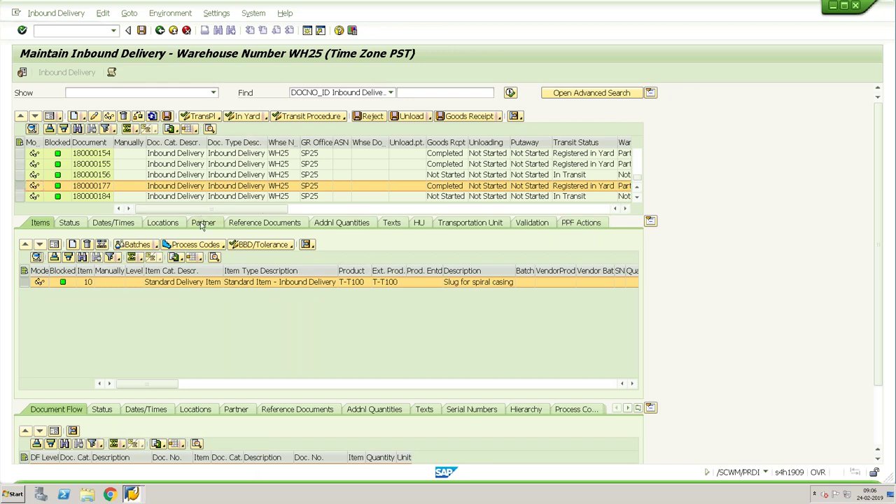
Open transaction ME21N in a new session and set the purchase order's vendor to EWM17-SU01
{"action": "left_click", "coordinate": [83, 31]}
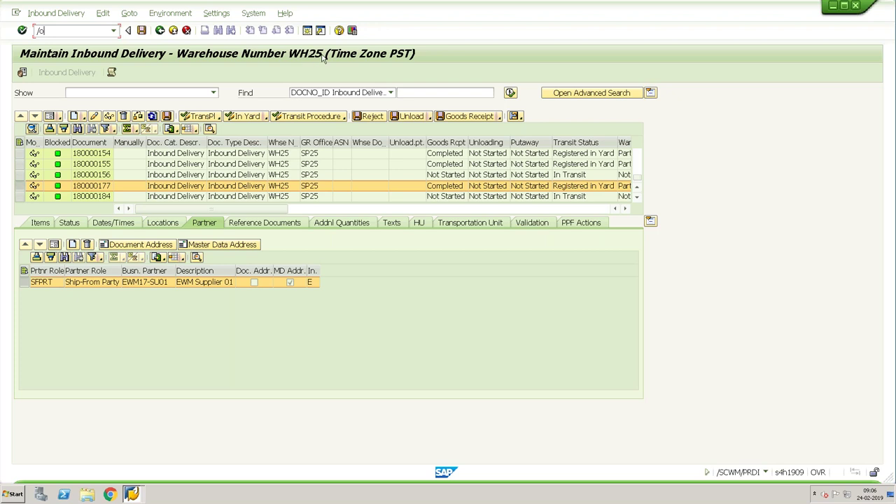
{"action": "type", "text": "me21n"}
{"action": "key", "text": "Return"}
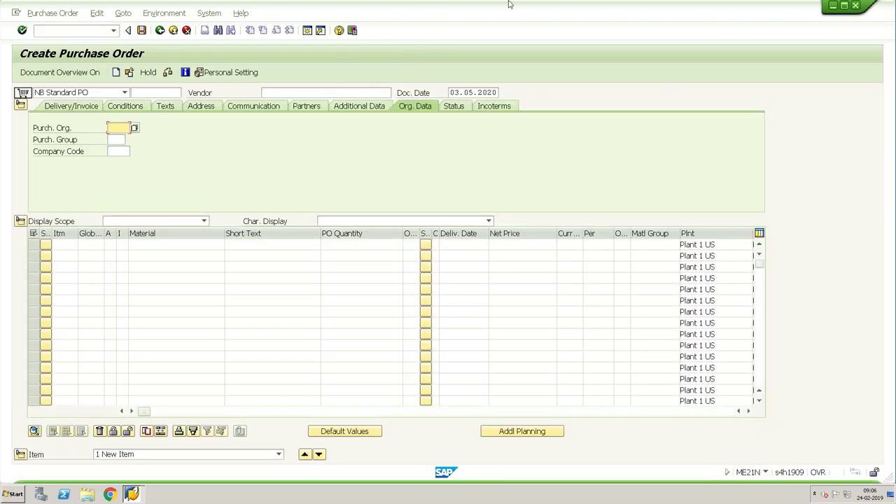
{"action": "left_click", "coordinate": [302, 92]}
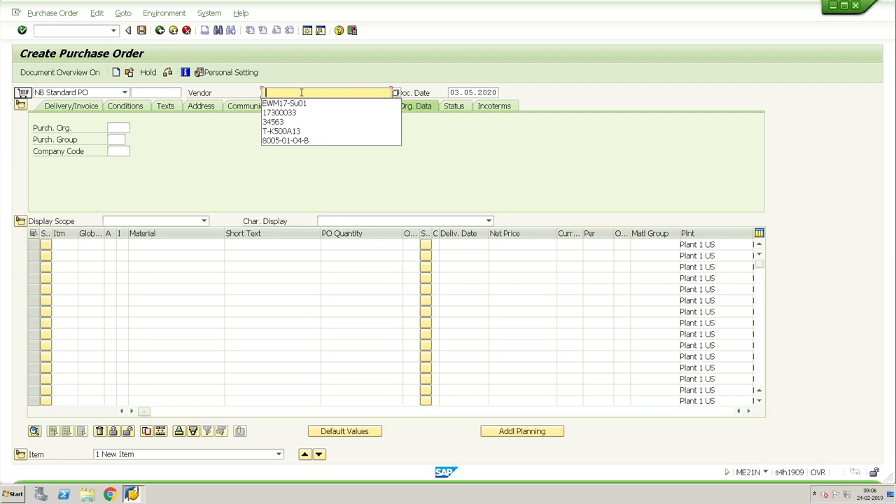
{"action": "left_click", "coordinate": [284, 103]}
{"action": "key", "text": "Return"}
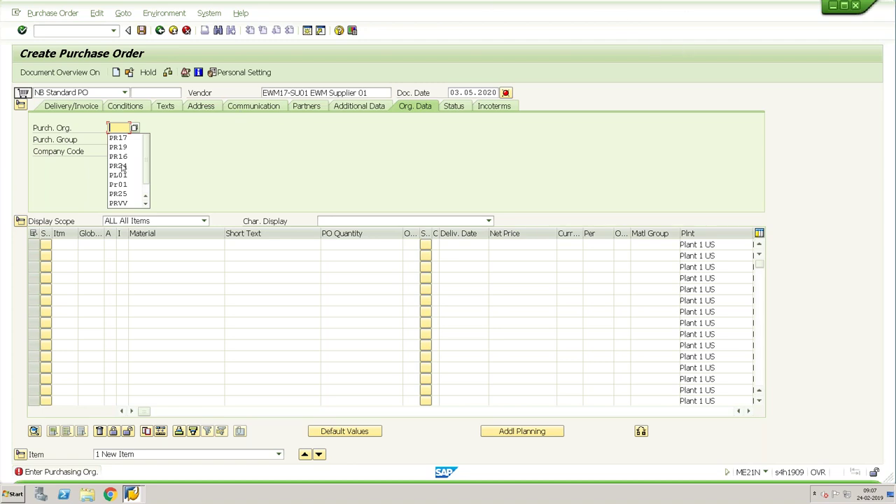
Enter the order's organizational data: purchasing organization PR25, purchasing group 002 and company code 1710
{"action": "left_click", "coordinate": [221, 140]}
{"action": "left_click", "coordinate": [121, 128]}
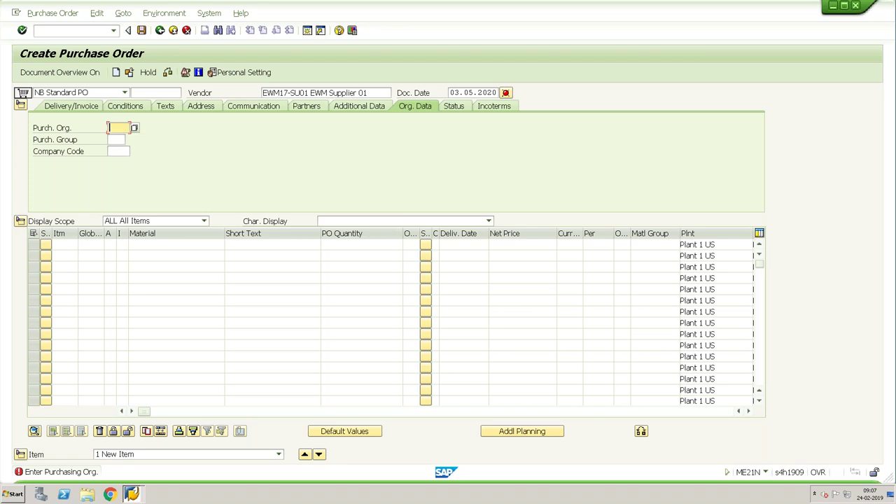
{"action": "type", "text": "PR25"}
{"action": "key", "text": "Return"}
{"action": "key", "text": "Tab"}
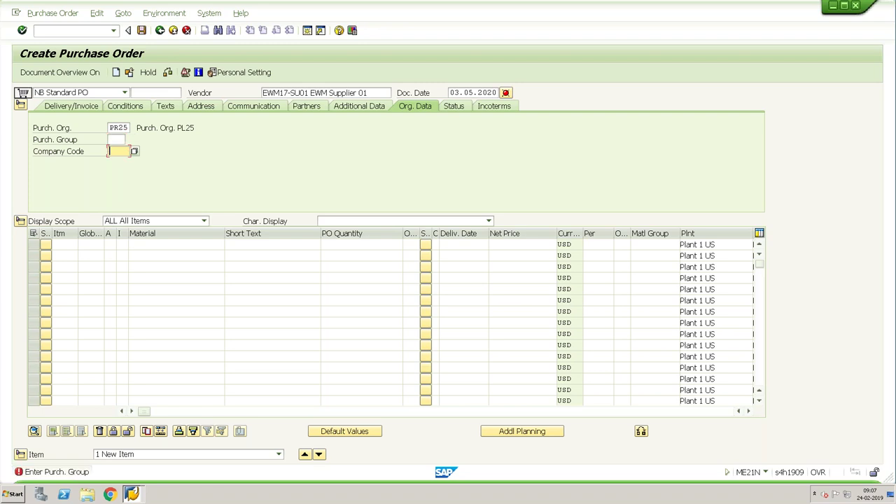
{"action": "left_click", "coordinate": [116, 139]}
{"action": "type", "text": "002"}
{"action": "key", "text": "Tab"}
{"action": "type", "text": "1710"}
{"action": "key", "text": "Return"}
Add material T-T100 as the first item of the purchase order with a quantity of 10
{"action": "left_click", "coordinate": [151, 245]}
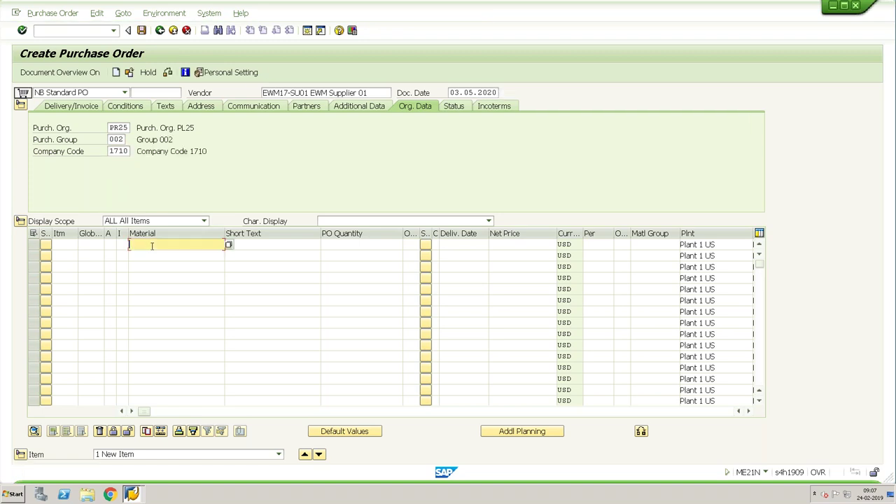
{"action": "type", "text": "T-T100"}
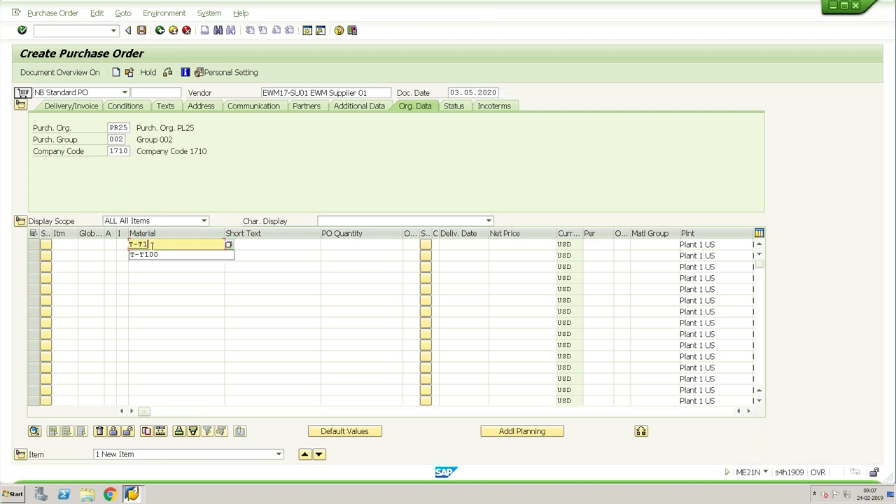
{"action": "key", "text": "Return"}
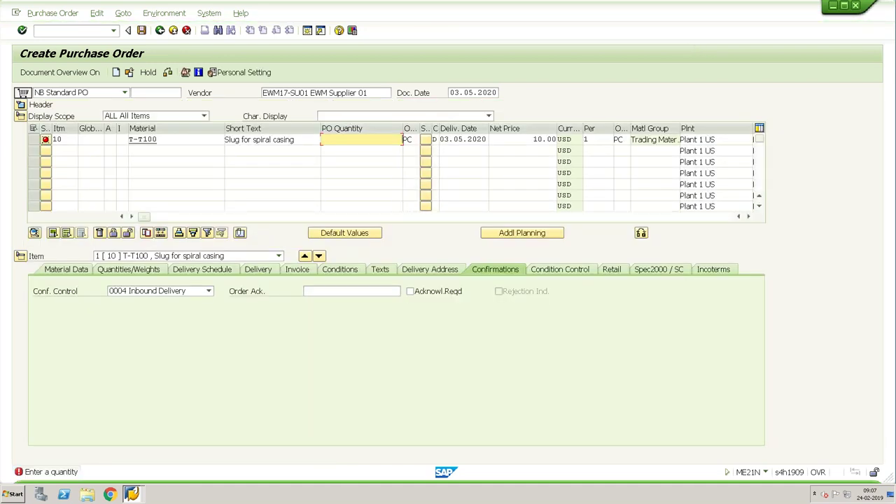
{"action": "key", "text": "Return"}
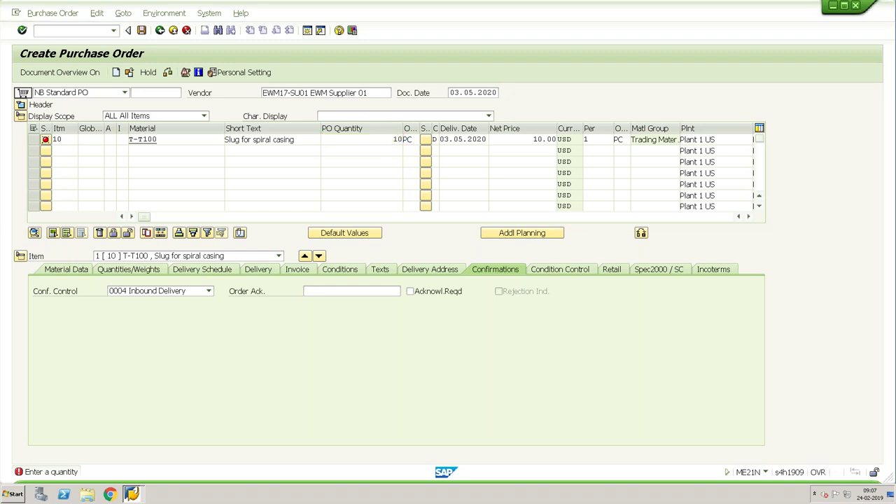
Replace the plant of the T-T100 item with PL25
{"action": "left_click", "coordinate": [745, 140]}
{"action": "key", "text": "BackSpace"}
{"action": "key", "text": "BackSpace"}
{"action": "key", "text": "BackSpace"}
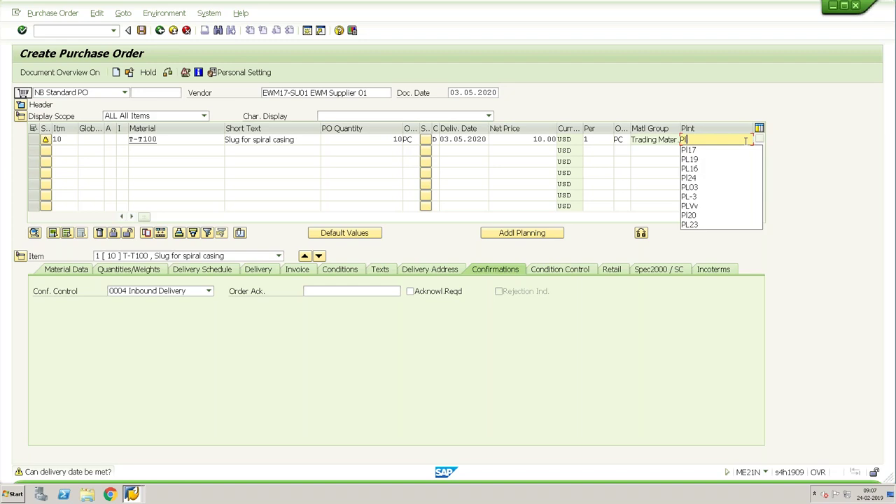
{"action": "type", "text": "ant 1 US"}
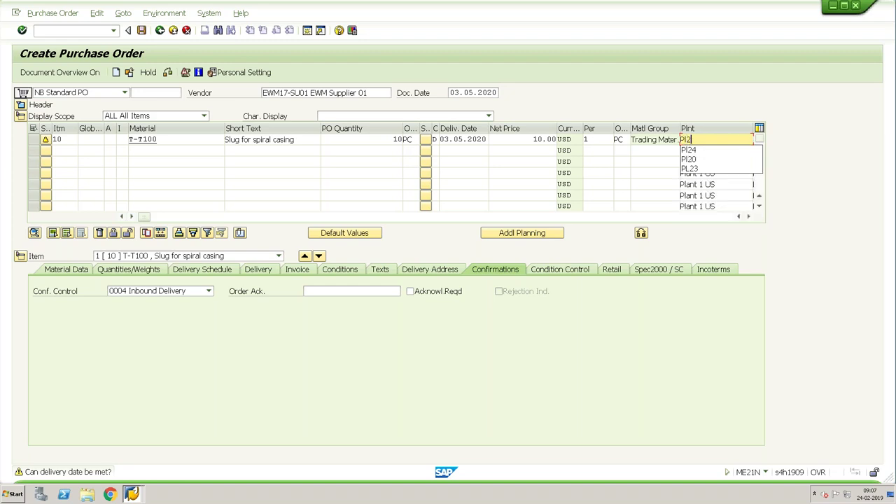
{"action": "key", "text": "Return"}
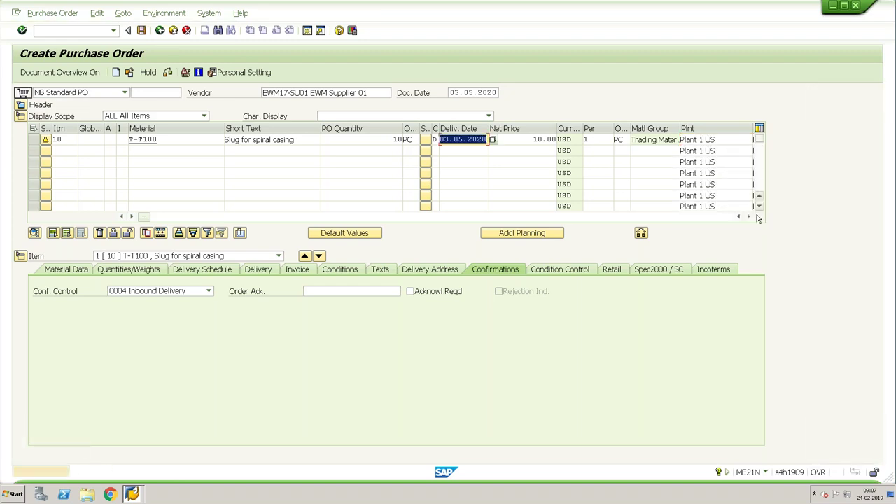
Check the item's storage location and confirmation control, and save the purchase order
{"action": "left_click", "coordinate": [750, 217]}
{"action": "left_click", "coordinate": [750, 217]}
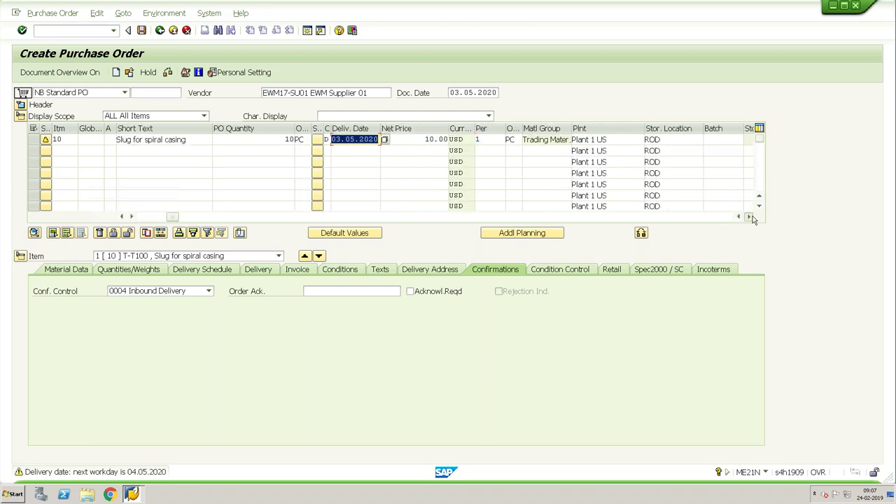
{"action": "left_click", "coordinate": [750, 217]}
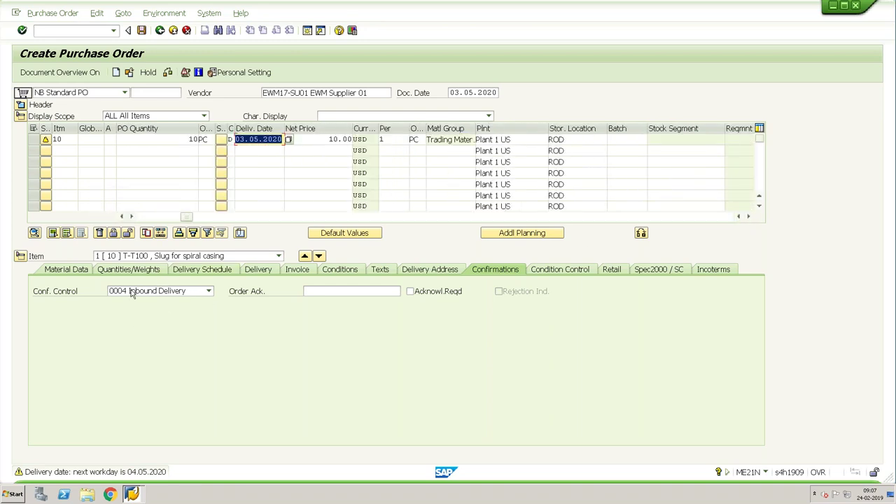
{"action": "left_click", "coordinate": [162, 302]}
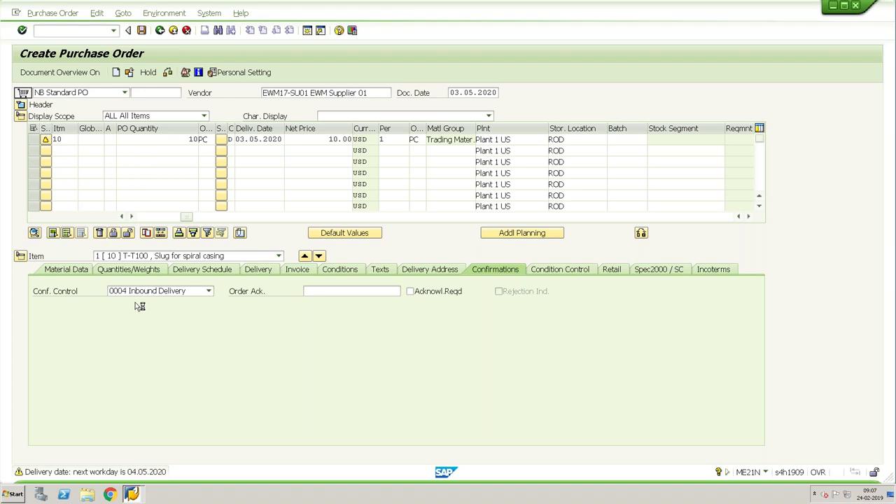
{"action": "key", "text": "ctrl+s"}
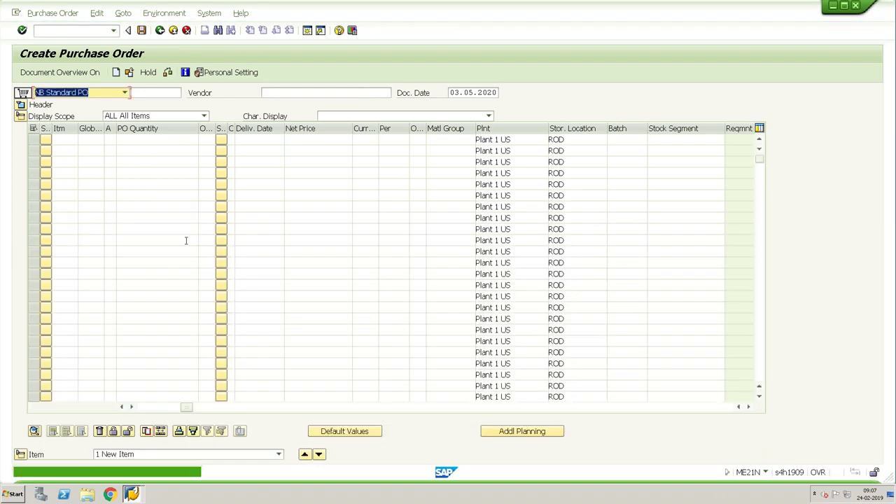
Display the newly created purchase order and go to its order number
{"action": "left_click", "coordinate": [59, 16]}
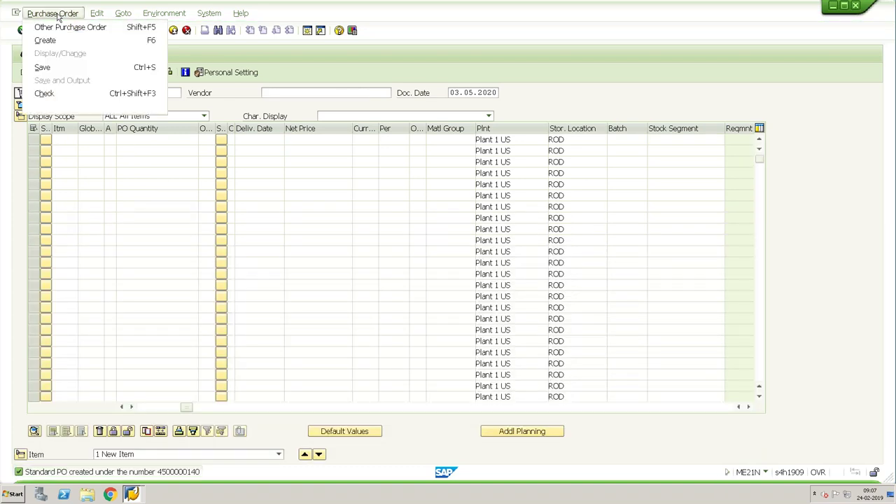
{"action": "left_click", "coordinate": [66, 28]}
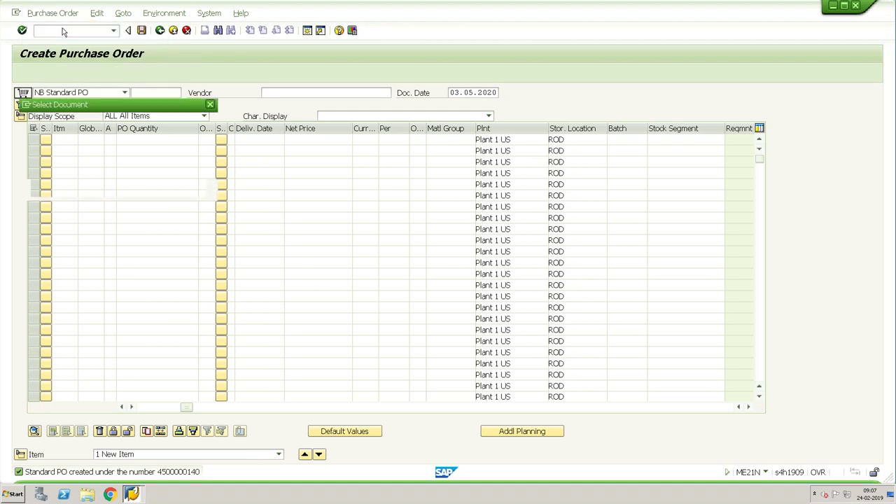
{"action": "key", "text": "Return"}
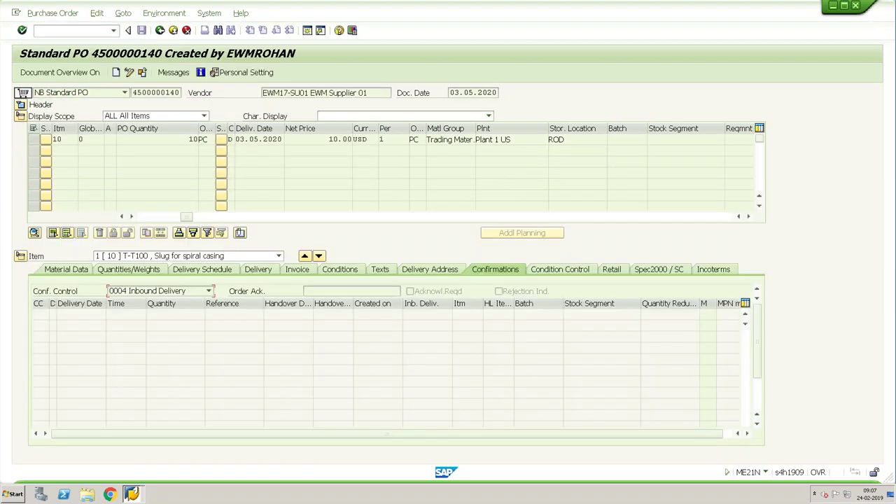
{"action": "left_click", "coordinate": [184, 93]}
Open transaction VL31N for the new purchase order and save the inbound delivery for its T-T100 item
{"action": "left_click", "coordinate": [61, 31]}
{"action": "type", "text": "/nvl31n"}
{"action": "key", "text": "Return"}
{"action": "key", "text": "Return"}
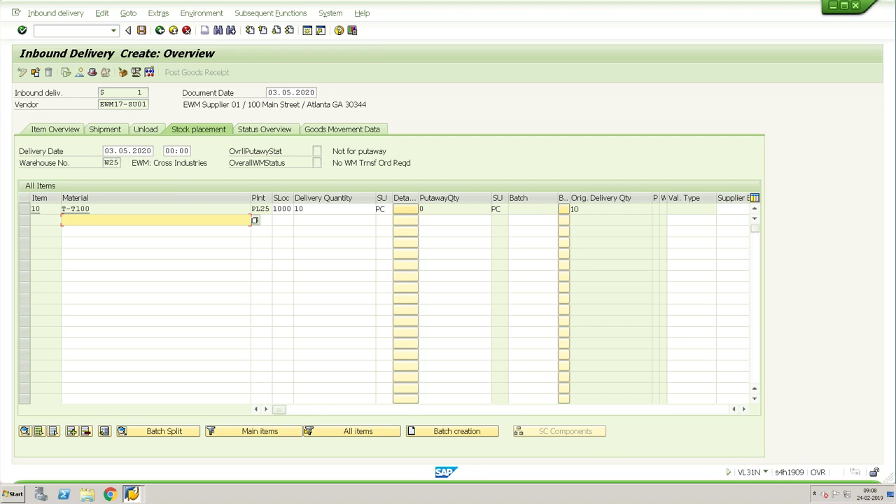
{"action": "left_click", "coordinate": [142, 31]}
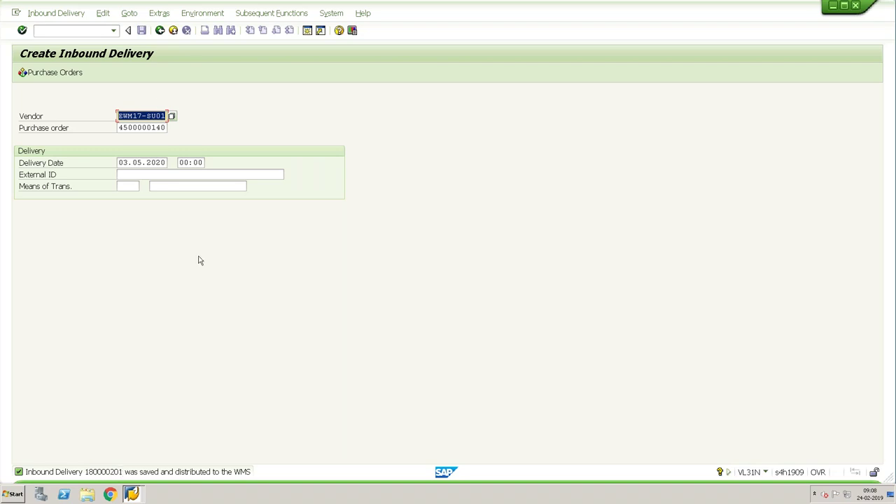
Display the saved inbound delivery and copy its delivery number
{"action": "left_click", "coordinate": [58, 15]}
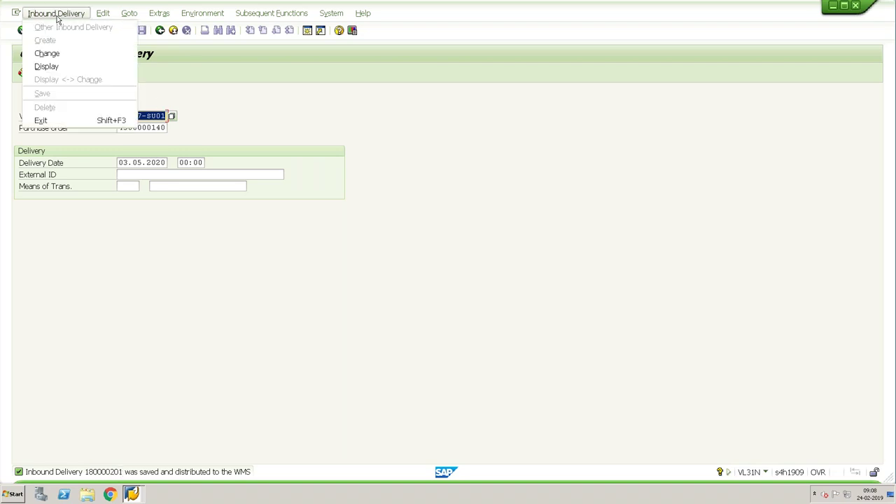
{"action": "left_click", "coordinate": [60, 66]}
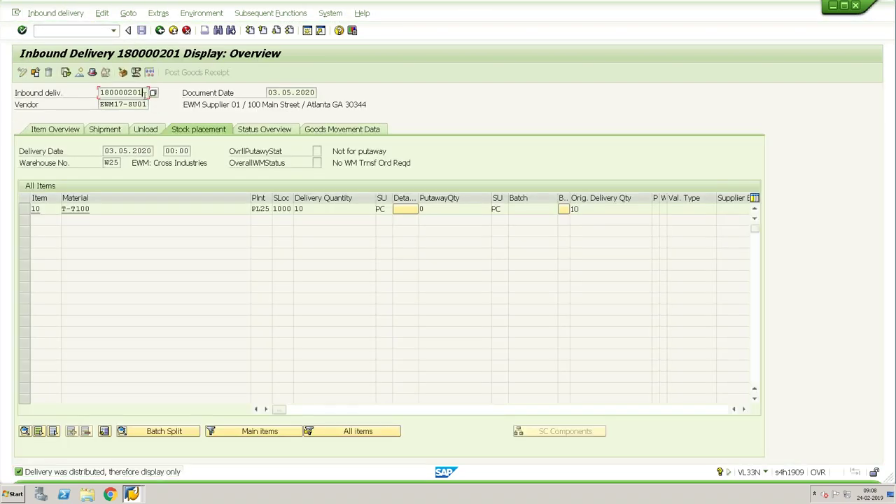
{"action": "left_click_drag", "start_coordinate": [145, 93], "coordinate": [98, 101]}
{"action": "key", "text": "ctrl+c"}
{"action": "left_click", "coordinate": [50, 30]}
{"action": "key", "text": "Return"}
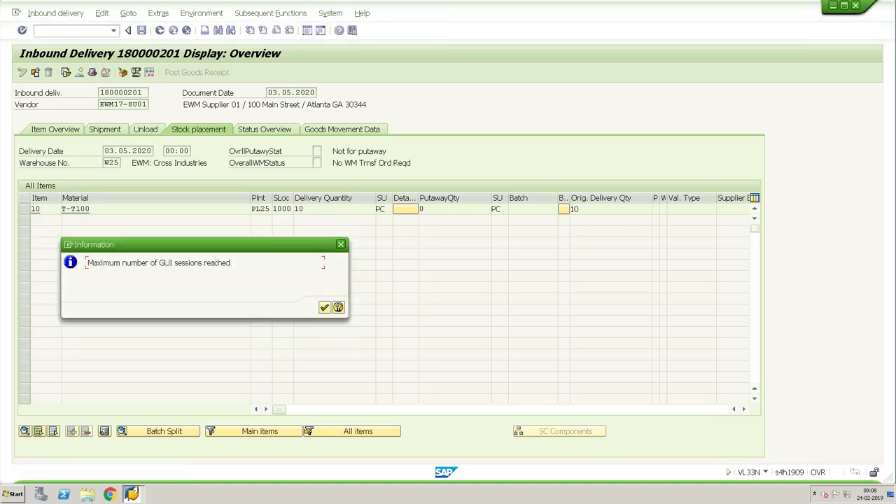
{"action": "key", "text": "Return"}
Switch to the purchase order session, open /n/scwm/prdi and search for the inbound delivery by the copied number
{"action": "key", "text": "alt+Tab"}
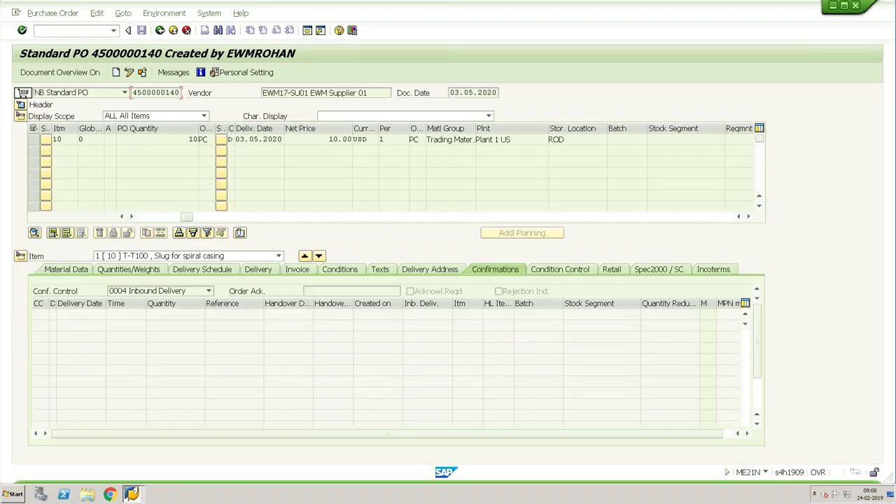
{"action": "left_click", "coordinate": [36, 30]}
{"action": "type", "text": "/n/scwm/prdi"}
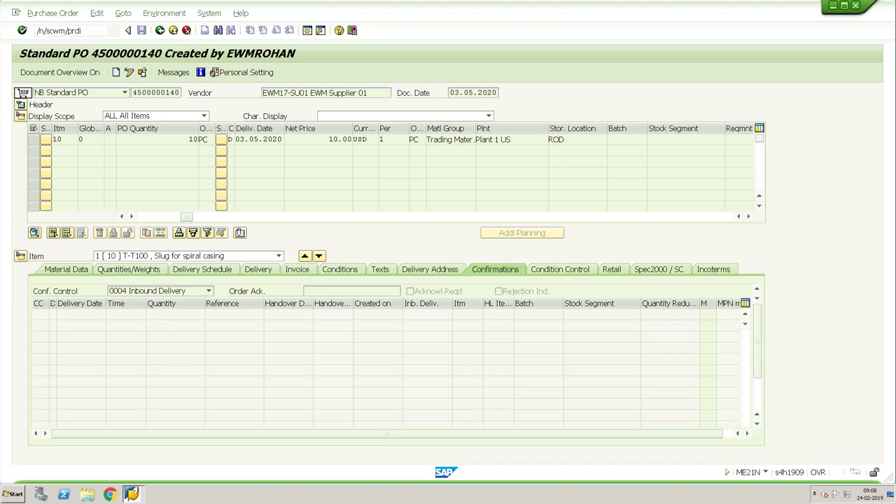
{"action": "key", "text": "Return"}
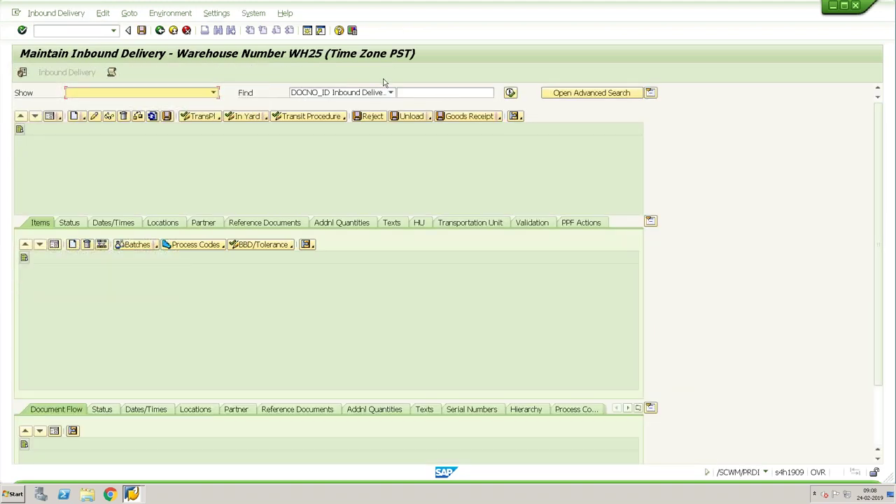
{"action": "left_click", "coordinate": [426, 92]}
{"action": "key", "text": "ctrl+v"}
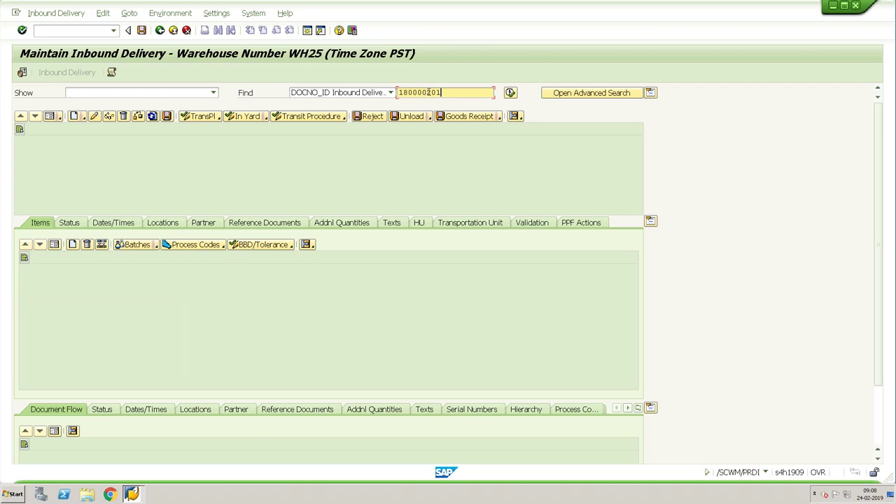
{"action": "left_click", "coordinate": [510, 93]}
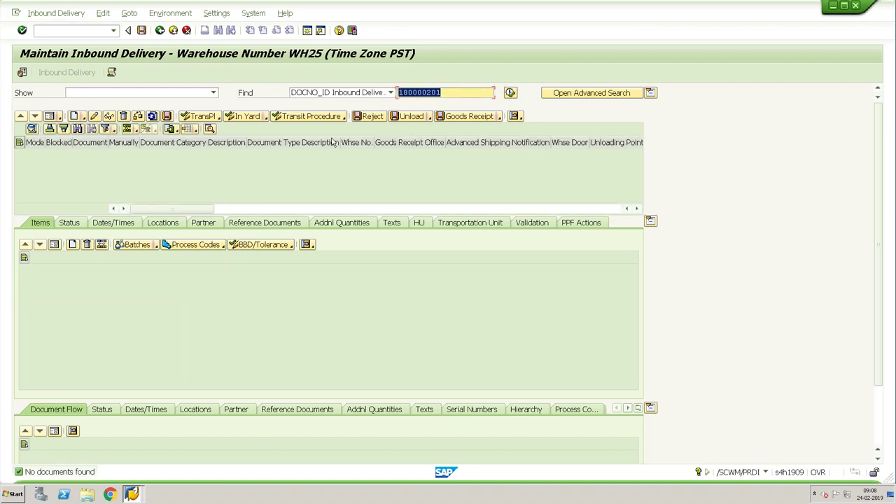
Change the search criterion to Logistics Execution Delivery and search for the copied delivery number
{"action": "left_click", "coordinate": [311, 94]}
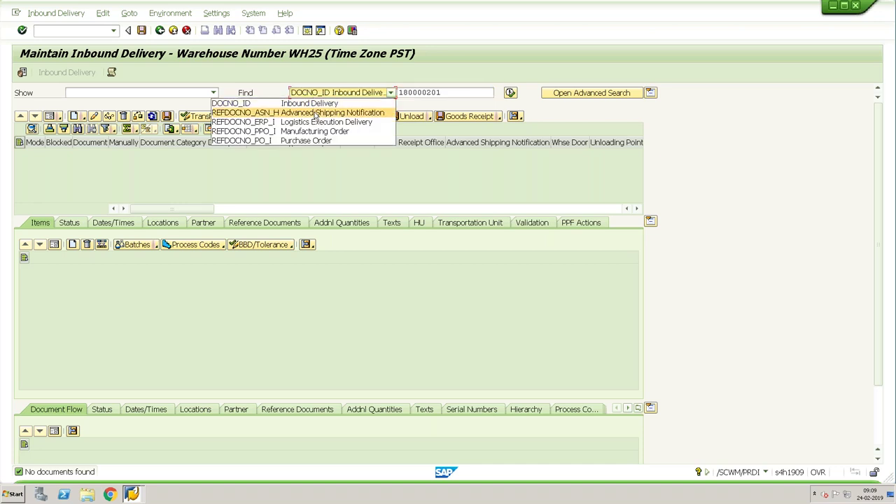
{"action": "left_click", "coordinate": [316, 122]}
{"action": "left_click", "coordinate": [434, 94]}
{"action": "key", "text": "ctrl+v"}
{"action": "left_click", "coordinate": [463, 93]}
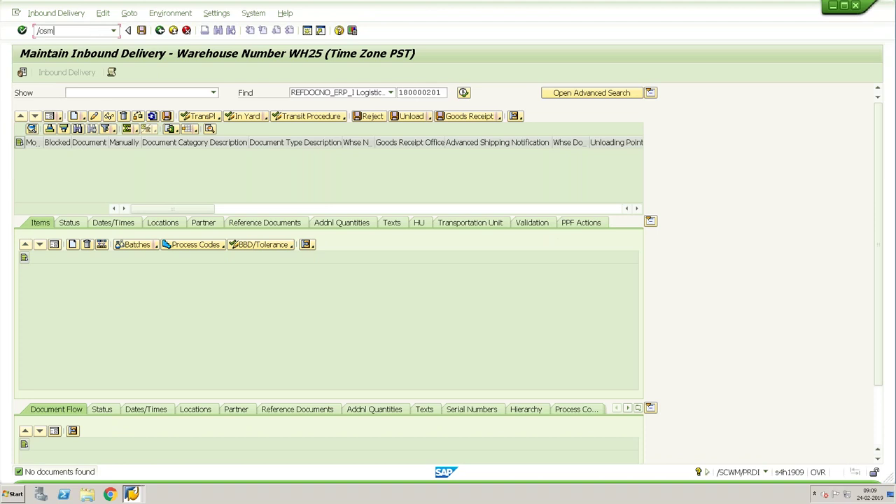
Open transaction SMQ2 in the session with the older inbound deliveries and list all inbound queues
{"action": "key", "text": "Return"}
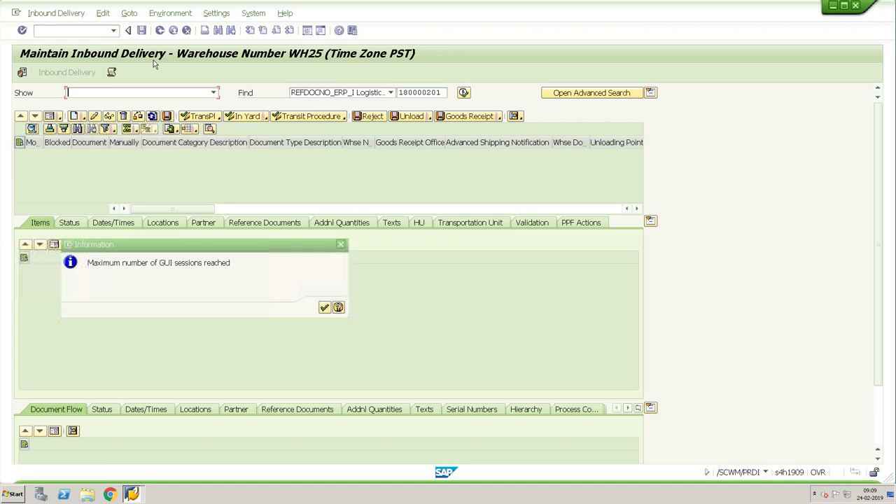
{"action": "key", "text": "Return"}
{"action": "key", "text": "alt+Tab"}
{"action": "key", "text": "alt+Tab"}
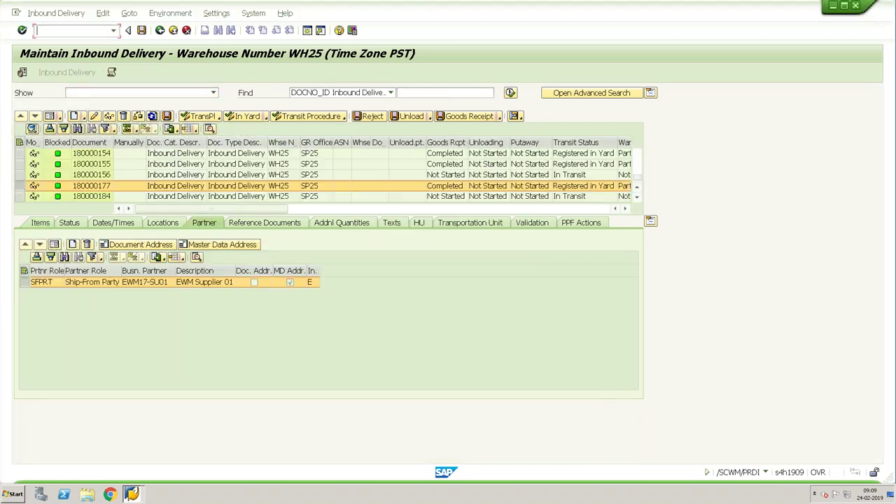
{"action": "type", "text": "/nsmq2"}
{"action": "key", "text": "Return"}
{"action": "left_click", "coordinate": [23, 71]}
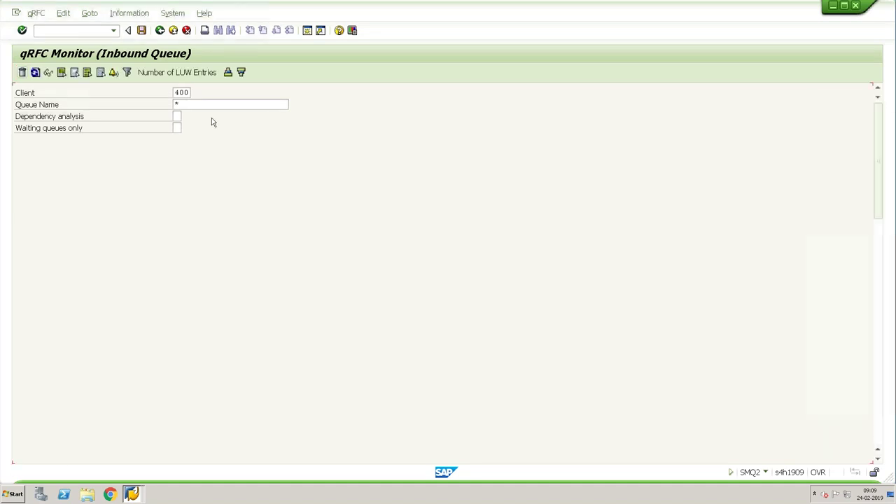
Find the inbound queue containing the new delivery's number and open its entry to read the error's status text
{"action": "key", "text": "ctrl+f"}
{"action": "key", "text": "Return"}
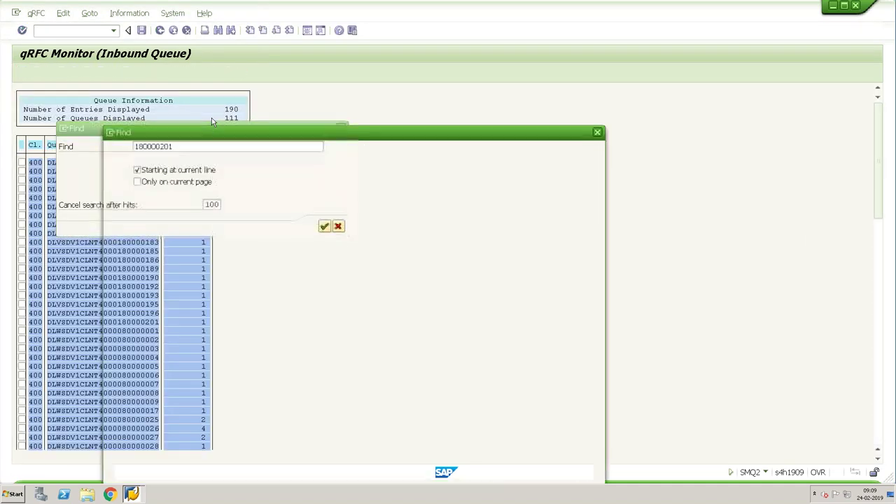
{"action": "key", "text": "Return"}
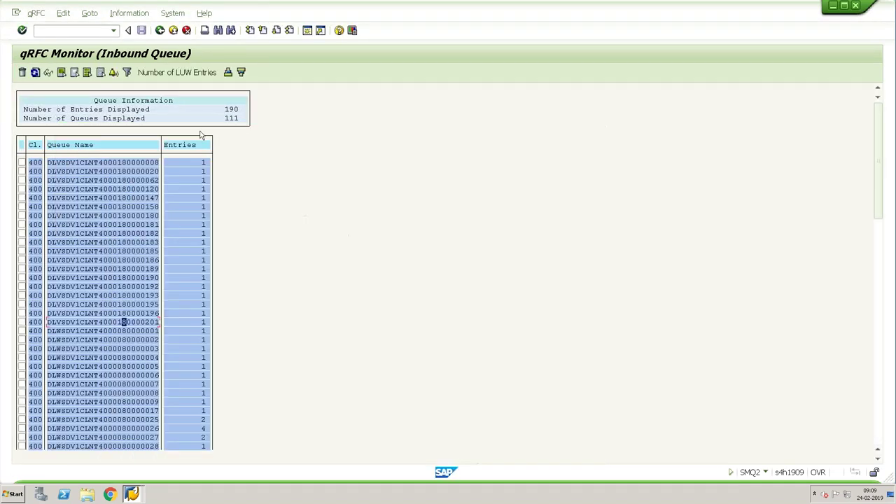
{"action": "double_click", "coordinate": [147, 325]}
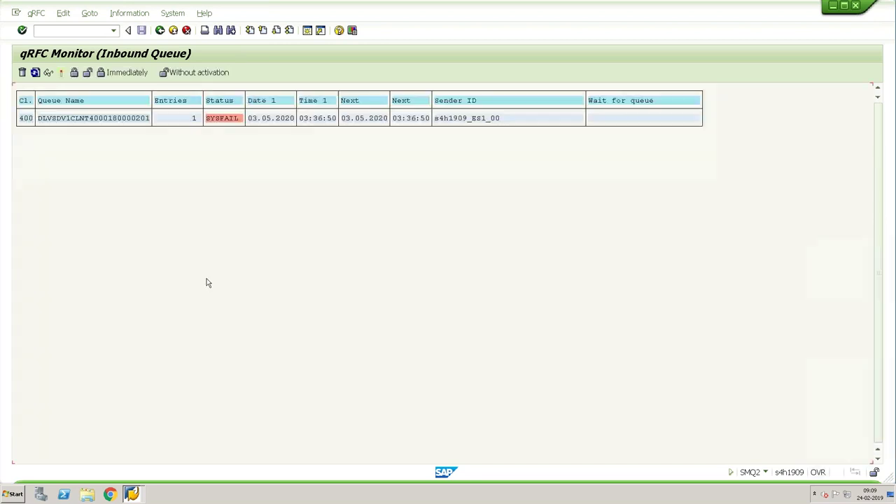
{"action": "double_click", "coordinate": [135, 119]}
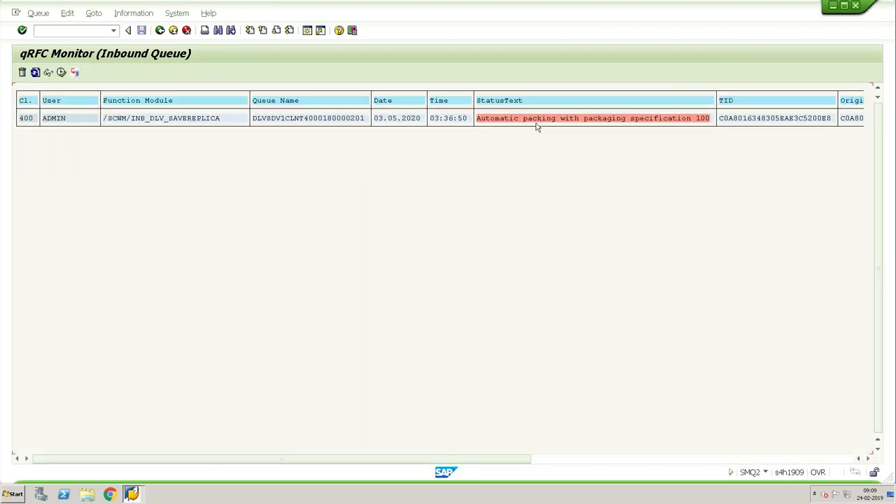
{"action": "left_click", "coordinate": [66, 31]}
{"action": "type", "text": "/o/scwm/packspec"}
{"action": "key", "text": "Return"}
{"action": "key", "text": "Return"}
Switch to the delivery display session, open /n/scwm/packspec and search for packaging specification 10000045
{"action": "key", "text": "alt+Tab"}
{"action": "key", "text": "alt+Tab"}
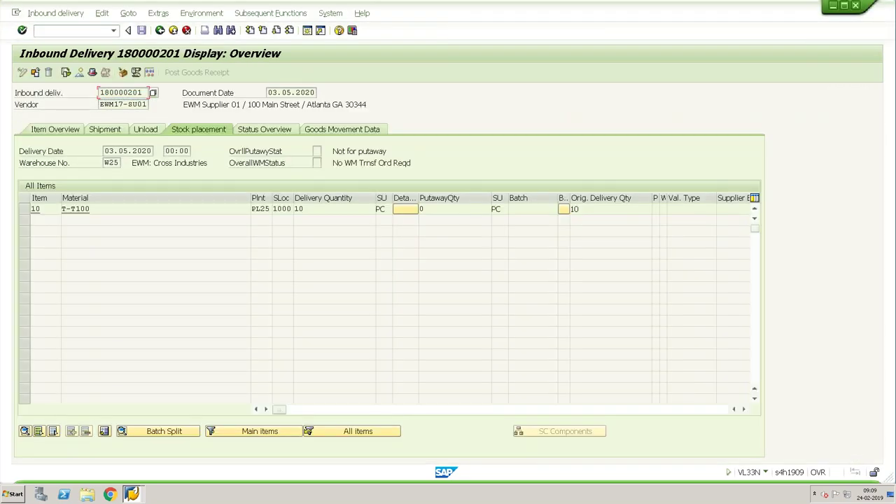
{"action": "type", "text": "/n/scwm/packspec"}
{"action": "key", "text": "Return"}
{"action": "left_click", "coordinate": [492, 93]}
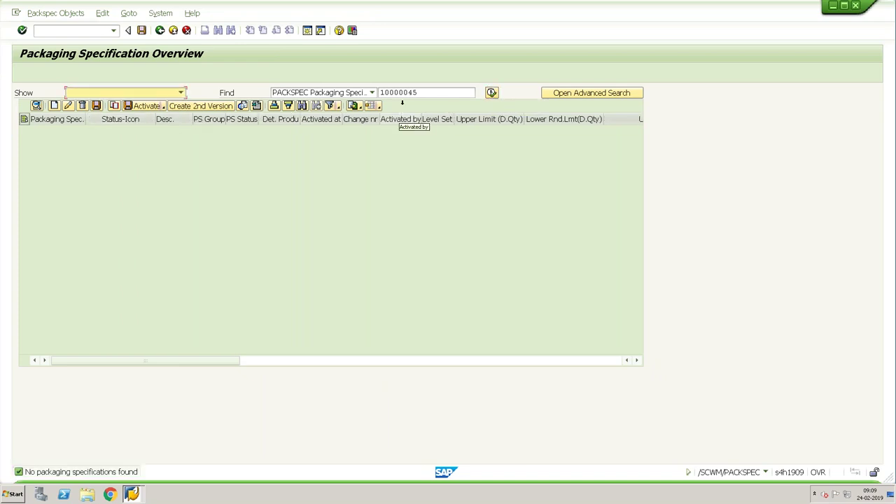
Change the search criterion to Product and find the packaging specifications for T-T100
{"action": "left_click", "coordinate": [372, 92]}
{"action": "left_click", "coordinate": [285, 112]}
{"action": "left_click", "coordinate": [407, 92]}
{"action": "key", "text": "BackSpace"}
{"action": "key", "text": "BackSpace"}
{"action": "key", "text": "BackSpace"}
{"action": "key", "text": "BackSpace"}
{"action": "key", "text": "BackSpace"}
{"action": "key", "text": "BackSpace"}
{"action": "key", "text": "BackSpace"}
{"action": "key", "text": "BackSpace"}
{"action": "type", "text": "T-T100"}
{"action": "key", "text": "Return"}
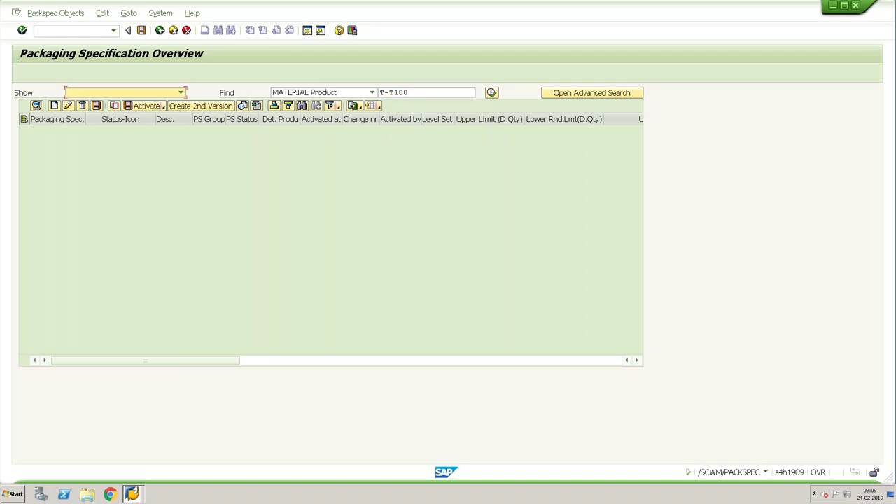
{"action": "left_click", "coordinate": [492, 93]}
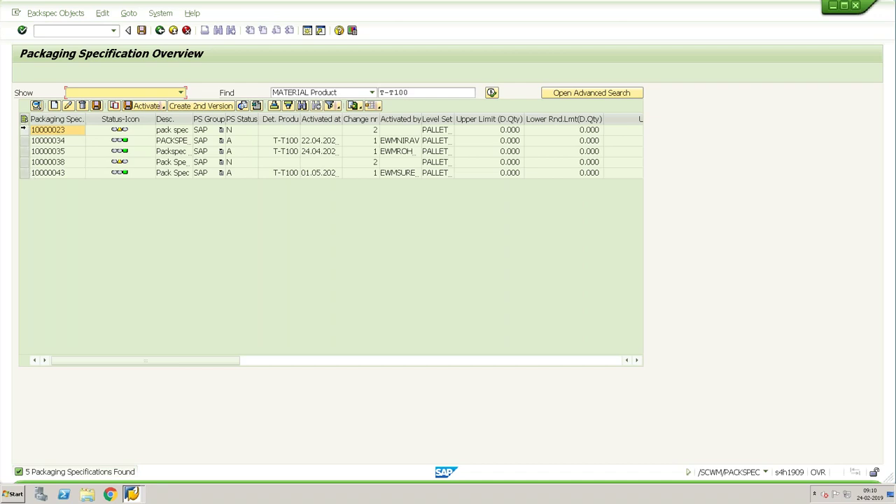
Open packaging specification 10000043 to check its determination data, and return to the overview
{"action": "left_click", "coordinate": [26, 174]}
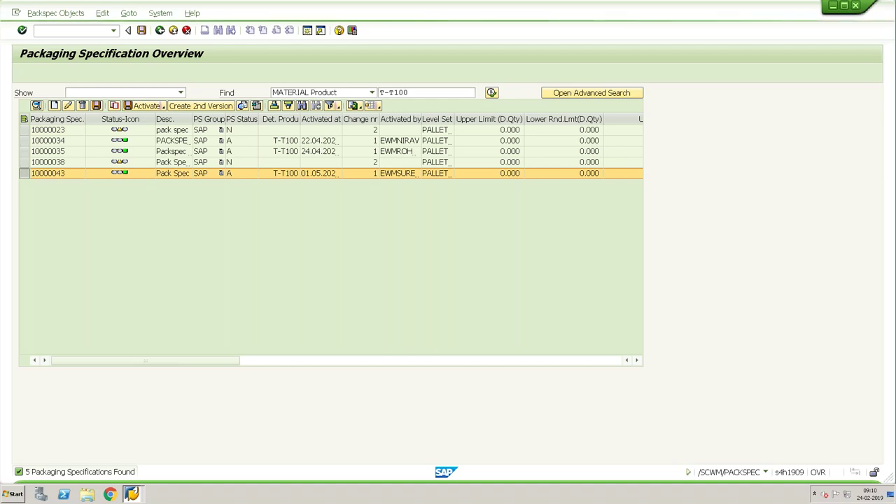
{"action": "double_click", "coordinate": [373, 174]}
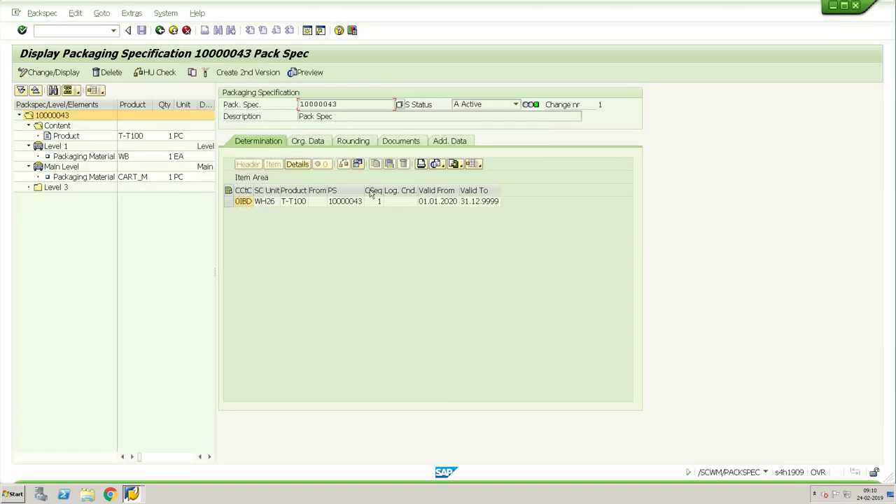
{"action": "left_click", "coordinate": [160, 31]}
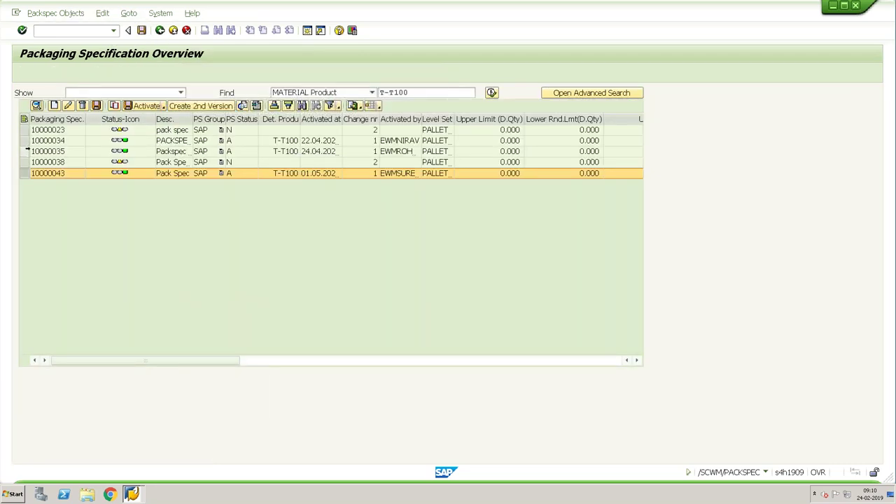
Delete packaging specifications 10000035 and 10000034 and save
{"action": "left_click", "coordinate": [23, 151]}
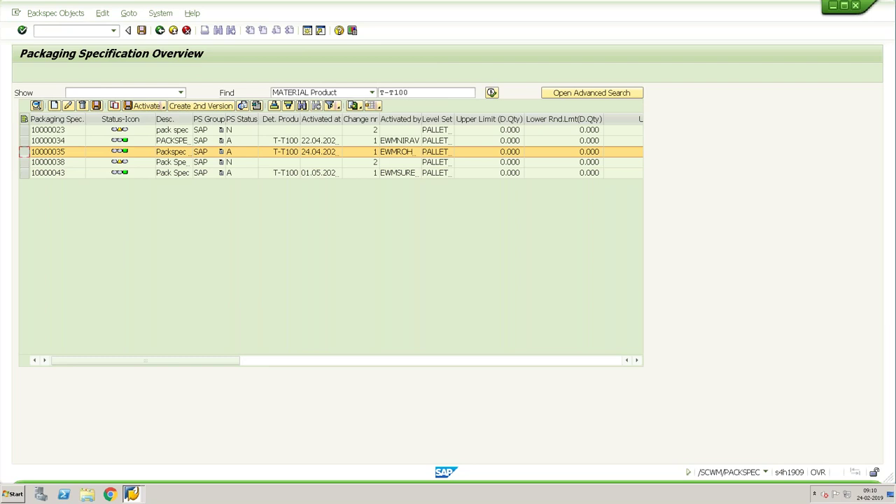
{"action": "left_click", "coordinate": [82, 105]}
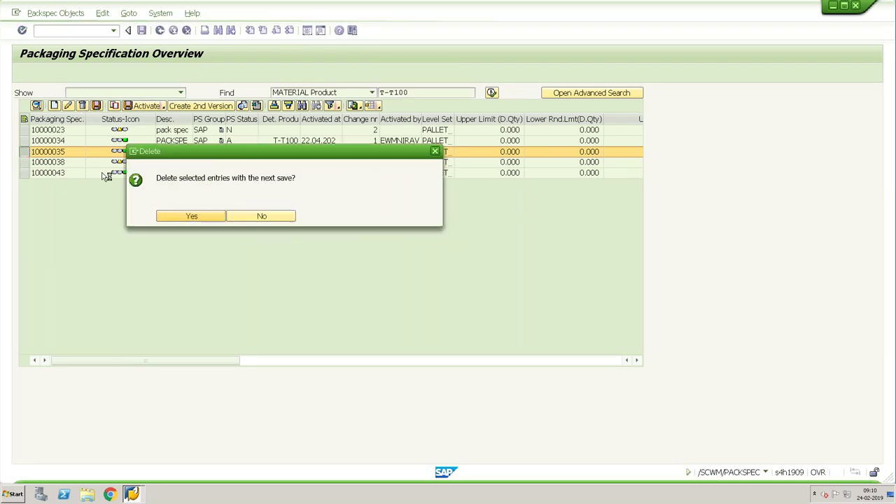
{"action": "left_click", "coordinate": [157, 217]}
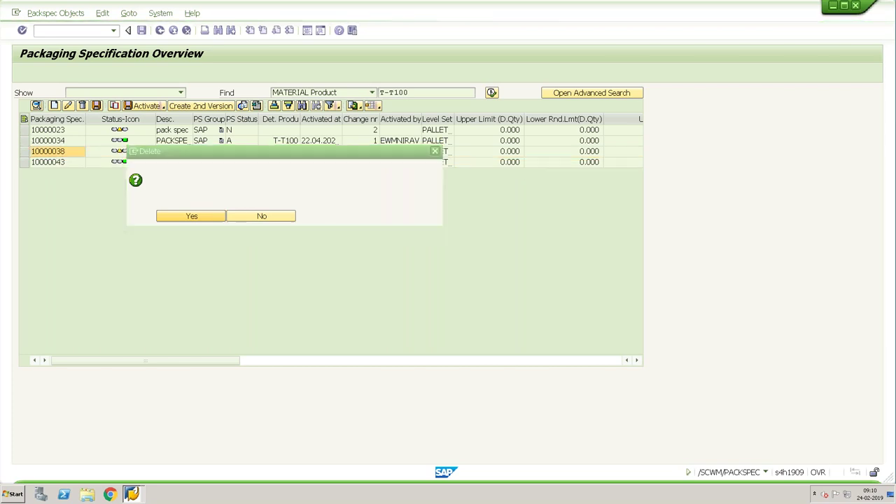
{"action": "left_click", "coordinate": [24, 141]}
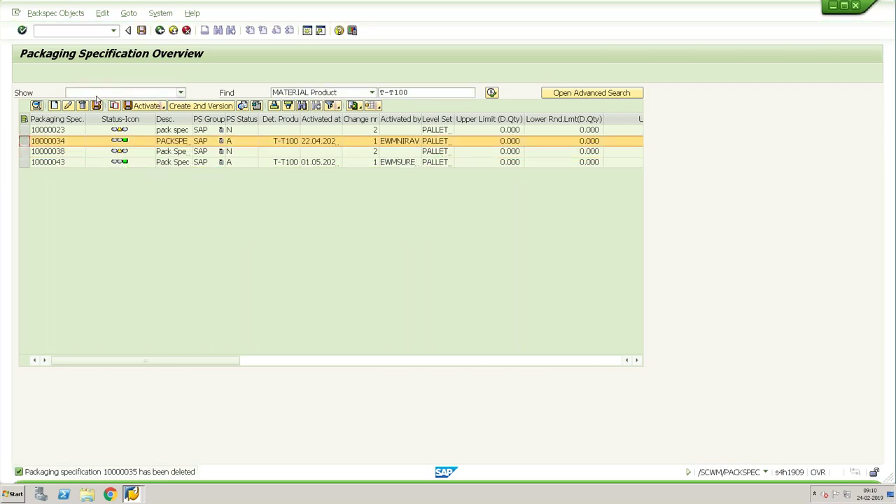
{"action": "left_click", "coordinate": [81, 105]}
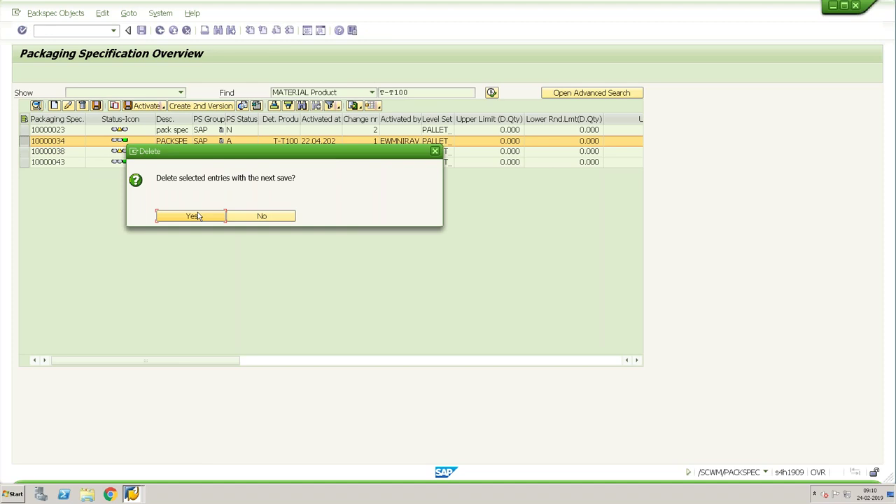
{"action": "left_click", "coordinate": [197, 217]}
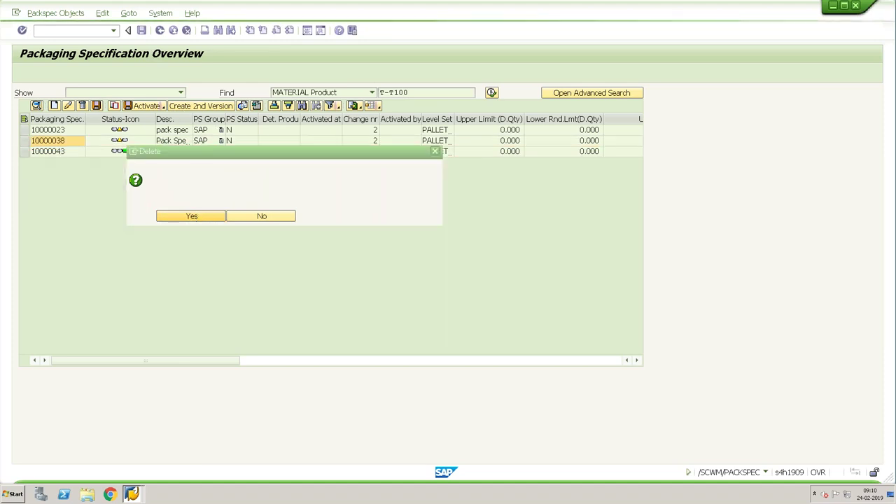
{"action": "left_click", "coordinate": [140, 31]}
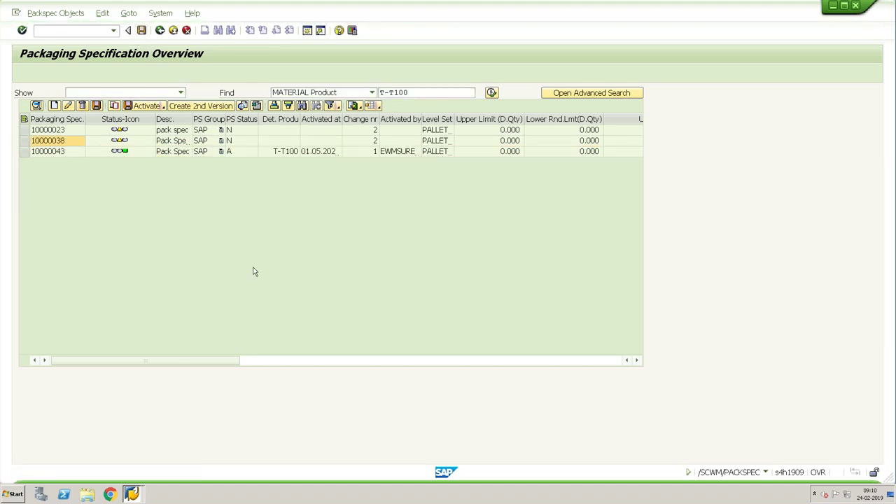
Switch to the SMQ2 session, execute the failed inbound queue entry again and exit the queue monitor
{"action": "key", "text": "alt+Tab"}
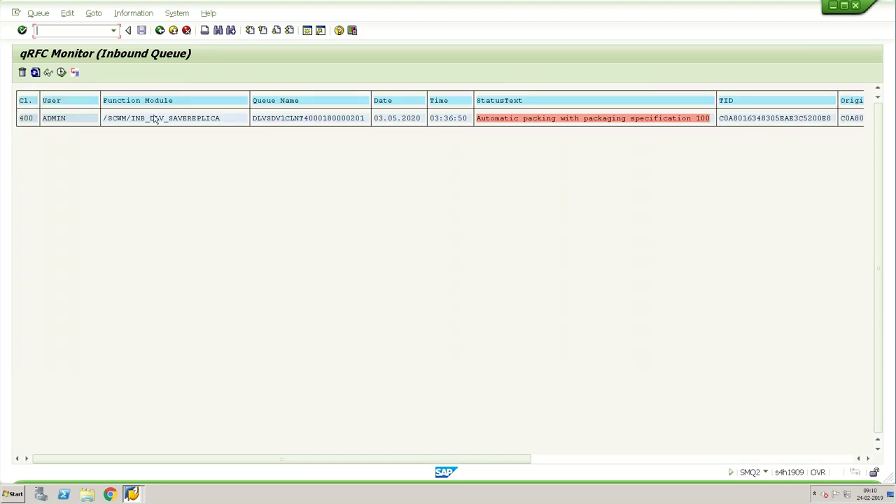
{"action": "left_click", "coordinate": [203, 118]}
{"action": "left_click", "coordinate": [62, 73]}
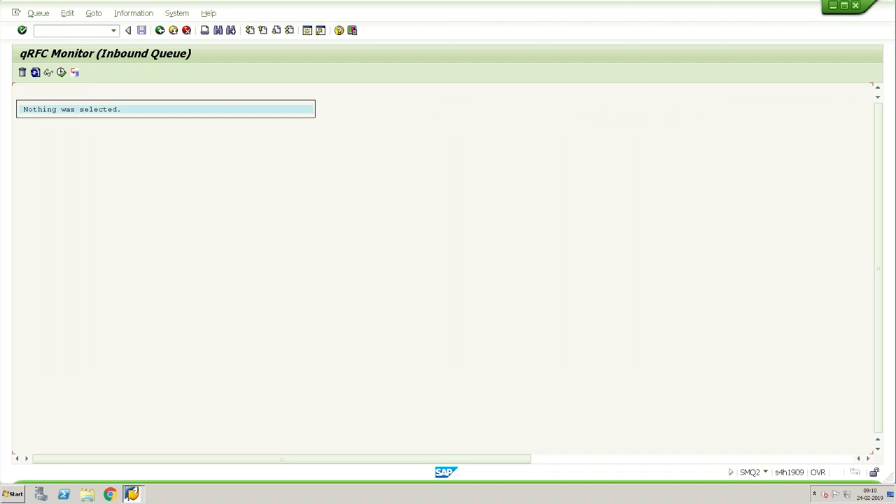
{"action": "left_click", "coordinate": [173, 31]}
{"action": "left_click", "coordinate": [173, 30]}
{"action": "left_click", "coordinate": [173, 31]}
{"action": "left_click", "coordinate": [173, 30]}
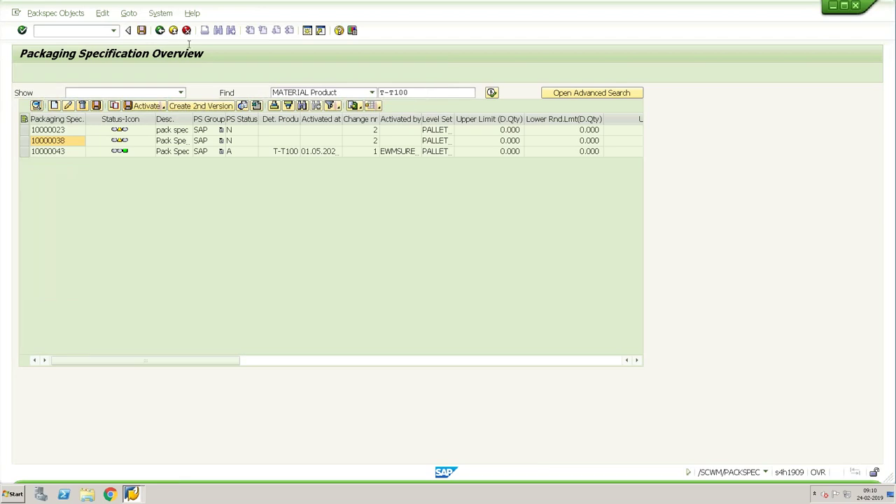
Leave the packaging specification overview, find the new inbound delivery in warehouse WH25 and check its ERP reference documents
{"action": "left_click", "coordinate": [185, 32]}
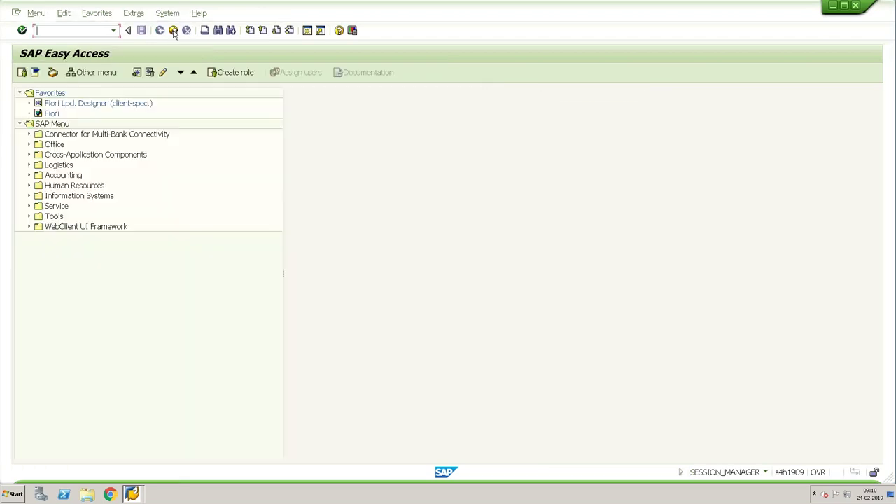
{"action": "left_click", "coordinate": [173, 31]}
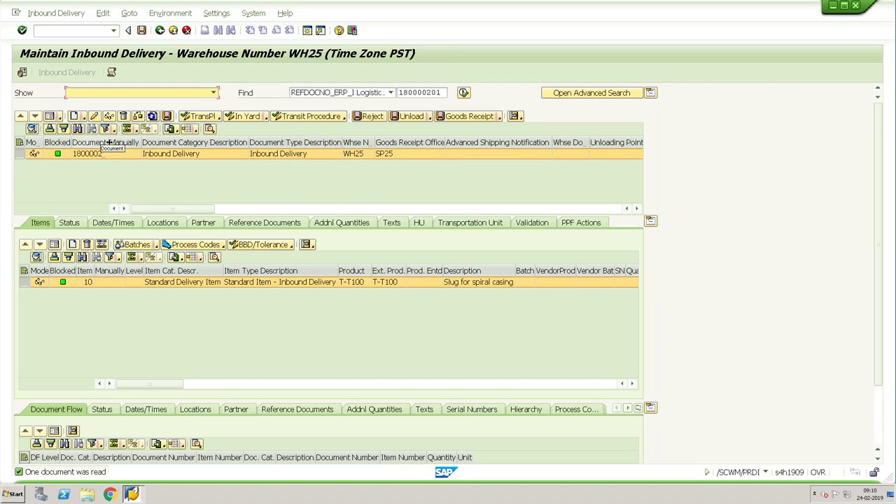
{"action": "left_click_drag", "start_coordinate": [107, 142], "coordinate": [132, 143]}
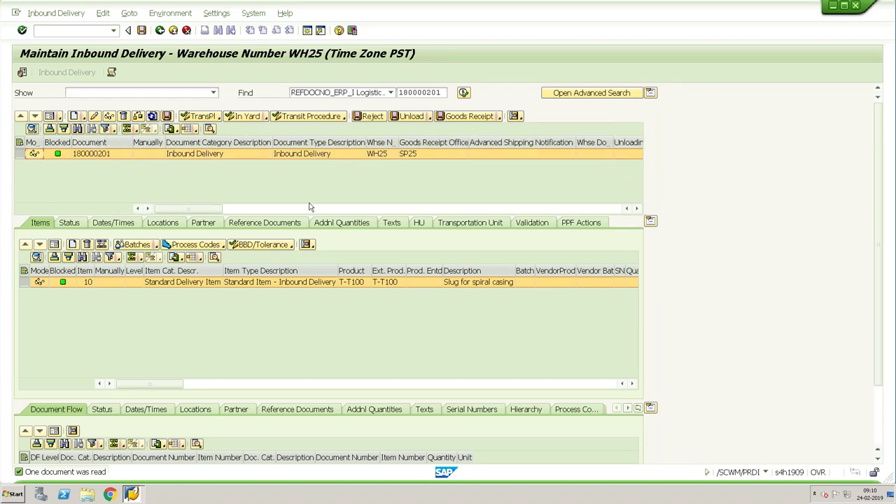
{"action": "left_click", "coordinate": [276, 224]}
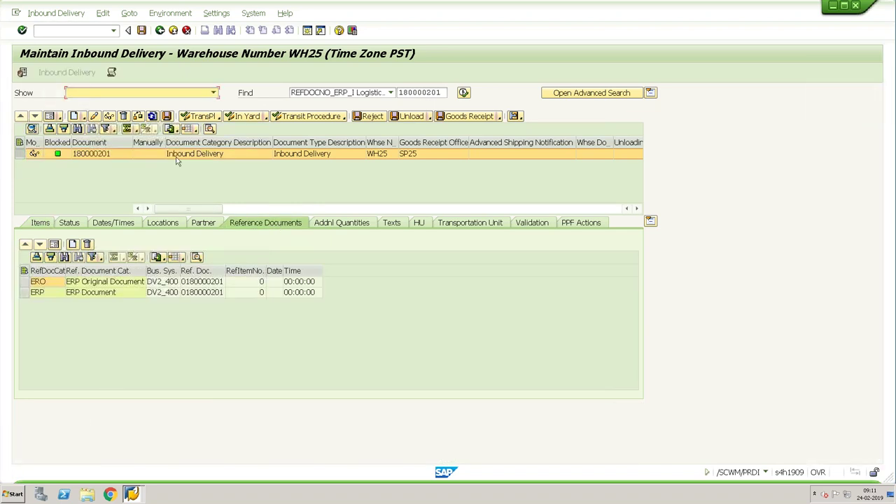
{"action": "left_click", "coordinate": [220, 293]}
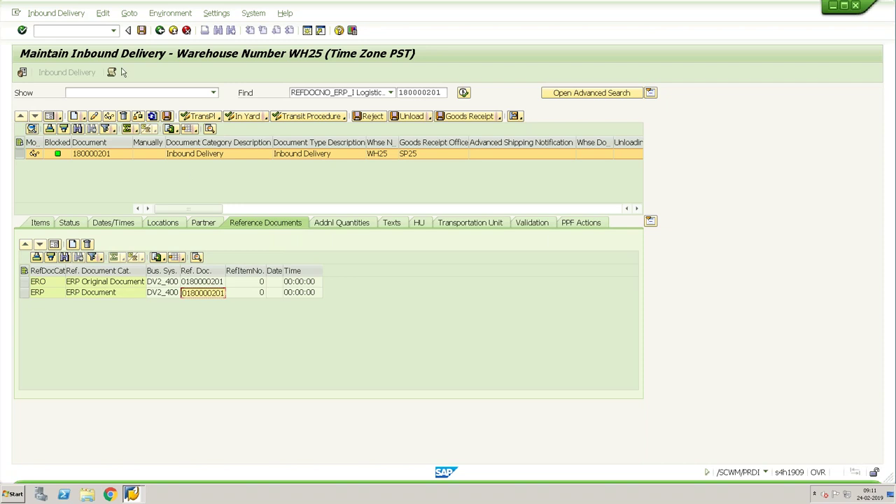
Open /scwm/rfui in a new session and log on to warehouse WH25 with resource FORKLIFT1
{"action": "left_click", "coordinate": [61, 31]}
{"action": "type", "text": "/o/scwm/rfui"}
{"action": "key", "text": "Return"}
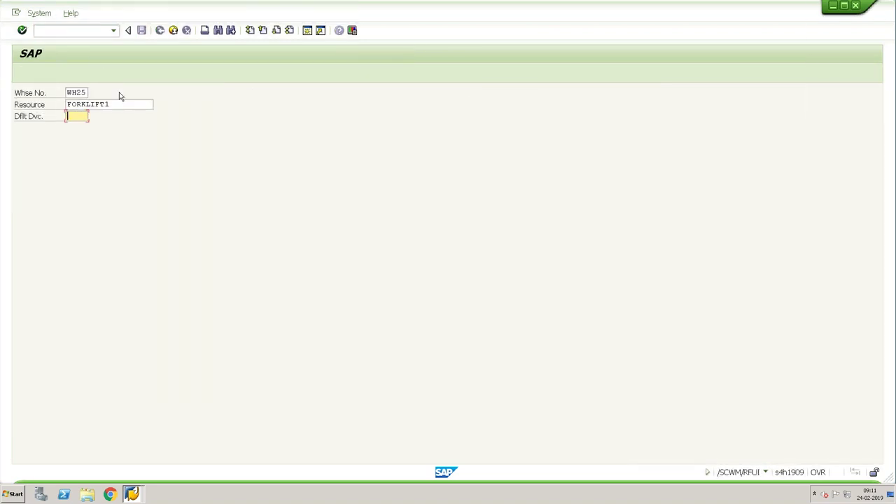
{"action": "key", "text": "BackSpace"}
{"action": "key", "text": "Down"}
{"action": "key", "text": "Return"}
{"action": "key", "text": "Return"}
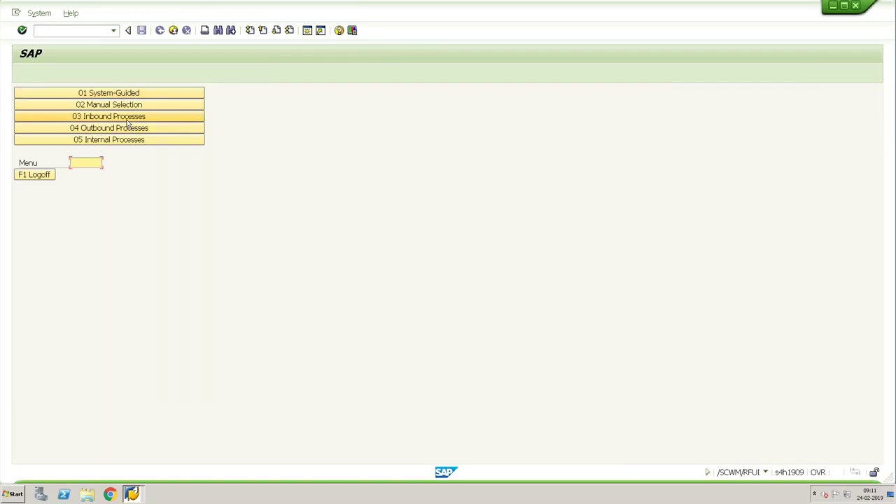
Start receiving handling units by delivery among the inbound processes and enter the new inbound delivery's number
{"action": "left_click", "coordinate": [128, 119]}
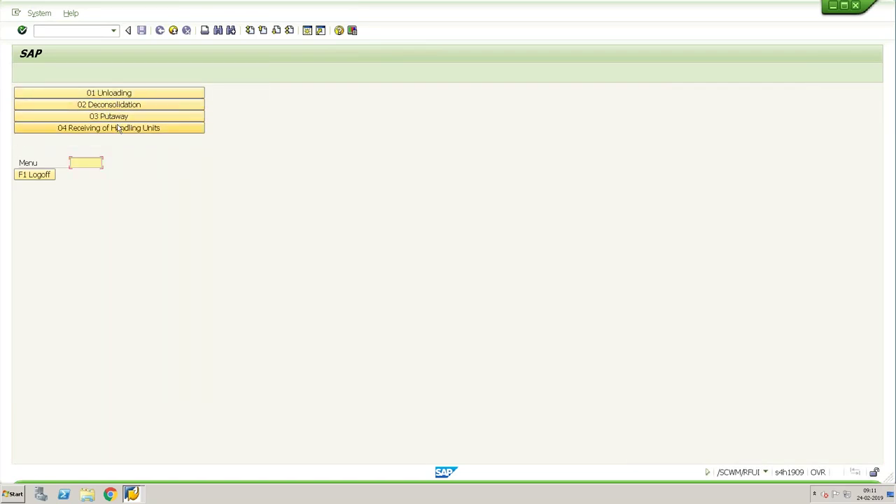
{"action": "left_click", "coordinate": [119, 127]}
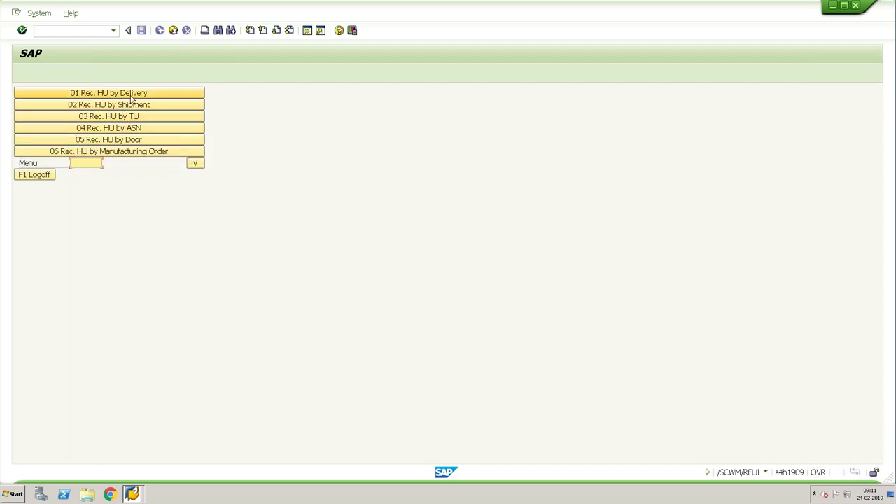
{"action": "left_click", "coordinate": [131, 99]}
{"action": "type", "text": "0180000201"}
{"action": "key", "text": "Return"}
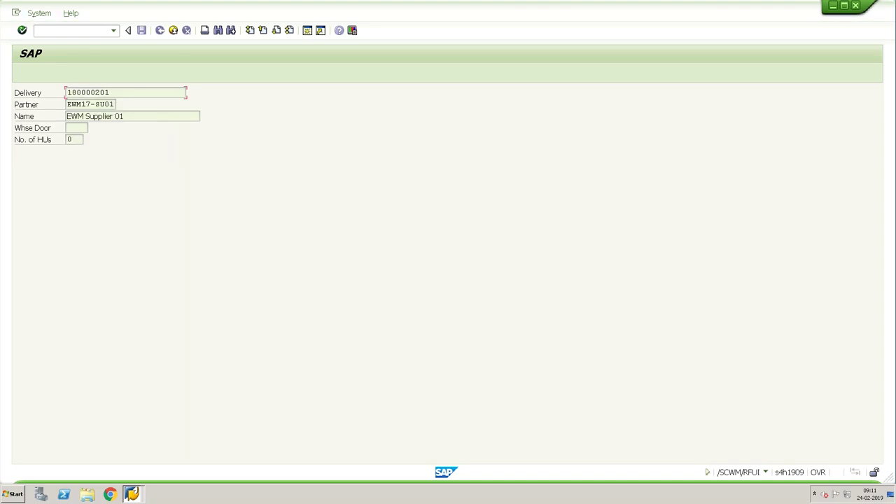
{"action": "key", "text": "Return"}
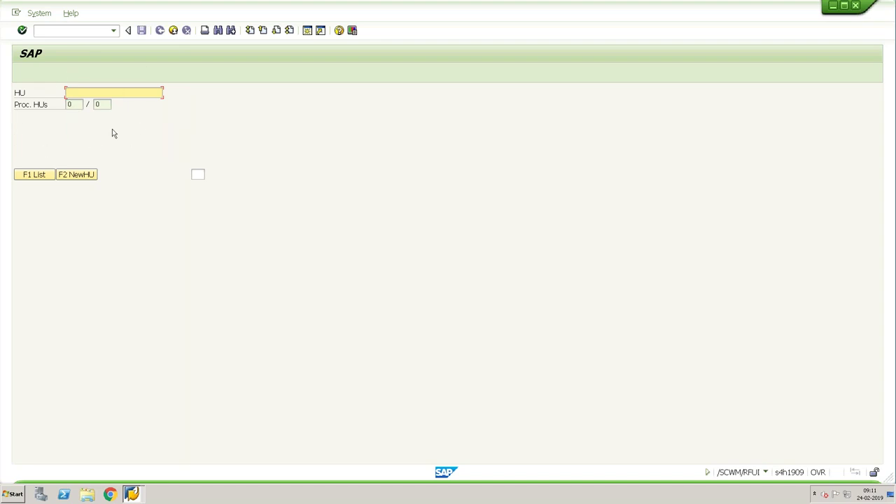
Create a new handling unit with product T-T100 and an actual quantity of 10 PC, continuing to the packaging material entry
{"action": "left_click", "coordinate": [85, 173]}
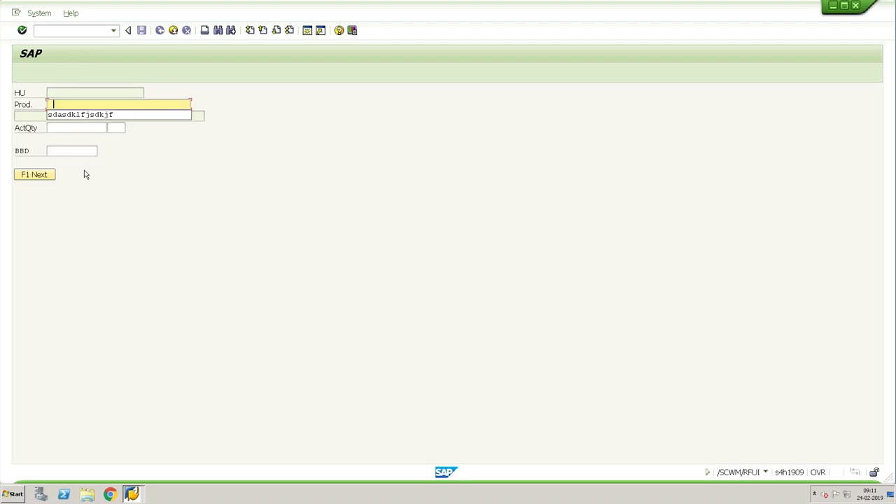
{"action": "type", "text": "T-T1--"}
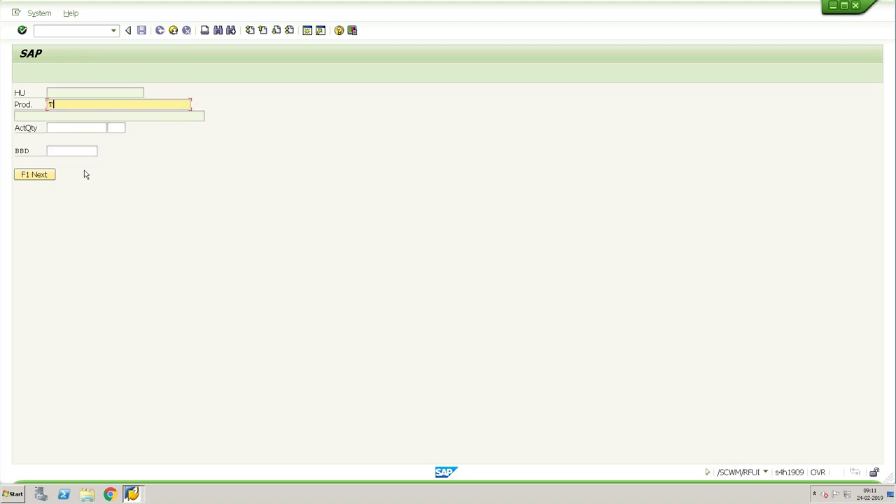
{"action": "key", "text": "BackSpace"}
{"action": "key", "text": "BackSpace"}
{"action": "type", "text": "00"}
{"action": "key", "text": "Return"}
{"action": "type", "text": "10"}
{"action": "key", "text": "Return"}
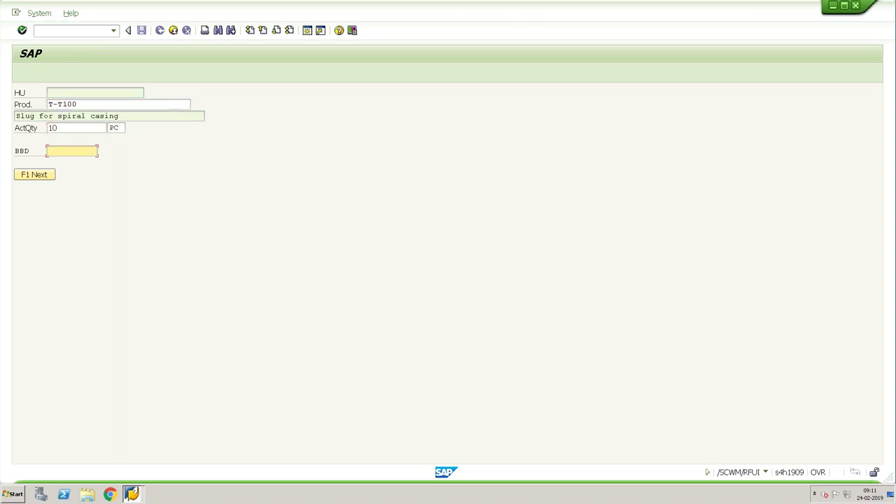
{"action": "left_click", "coordinate": [49, 175]}
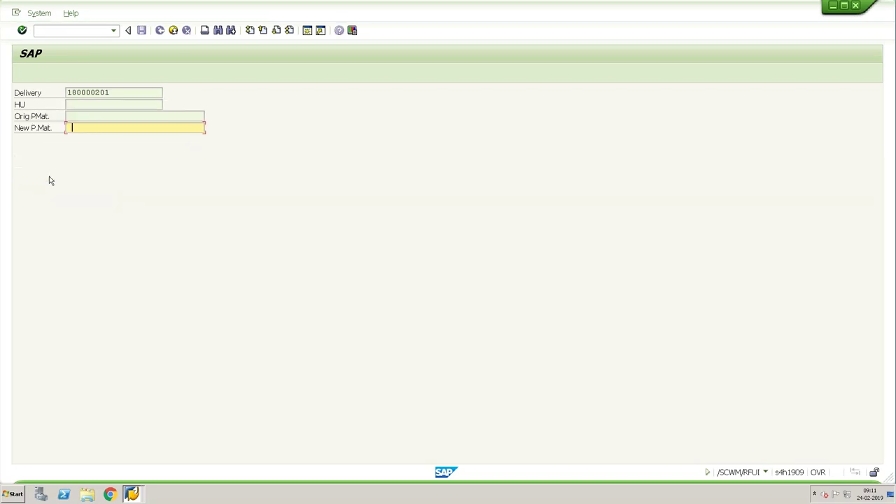
Try EWMS4-PAL00 as the handling unit's new packaging material, and clear the entry
{"action": "type", "text": "EWMS4-pal00"}
{"action": "key", "text": "Return"}
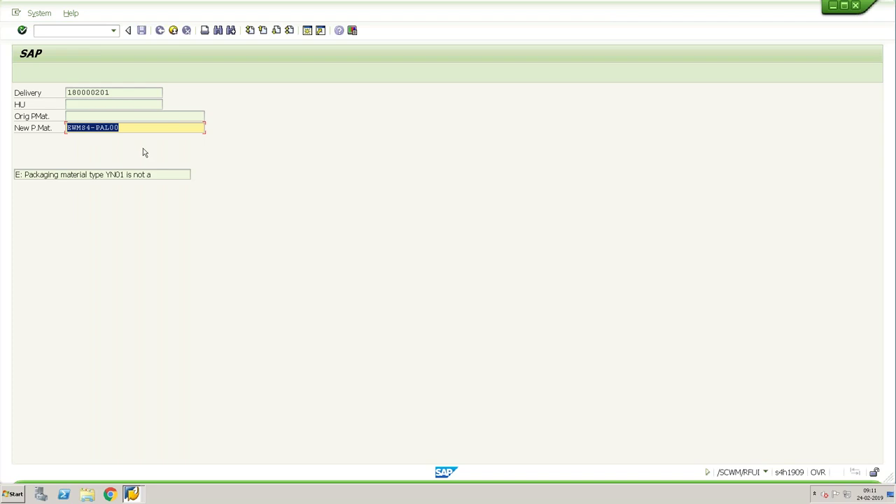
{"action": "left_click", "coordinate": [132, 127]}
{"action": "key", "text": "BackSpace"}
{"action": "key", "text": "BackSpace"}
{"action": "key", "text": "BackSpace"}
{"action": "key", "text": "BackSpace"}
{"action": "key", "text": "BackSpace"}
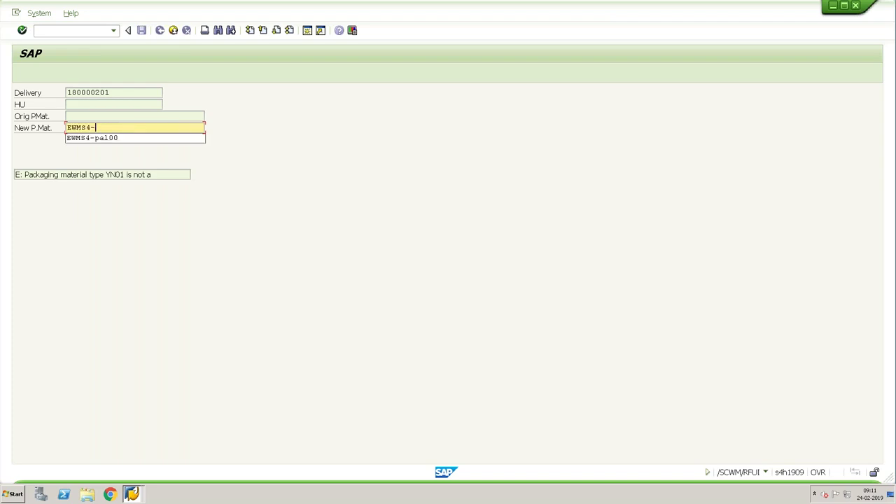
{"action": "key", "text": "BackSpace"}
{"action": "key", "text": "BackSpace"}
{"action": "key", "text": "BackSpace"}
{"action": "key", "text": "BackSpace"}
{"action": "key", "text": "BackSpace"}
{"action": "key", "text": "BackSpace"}
Try EUROPALLET as the handling unit's new packaging material
{"action": "type", "text": "EUROPALL"}
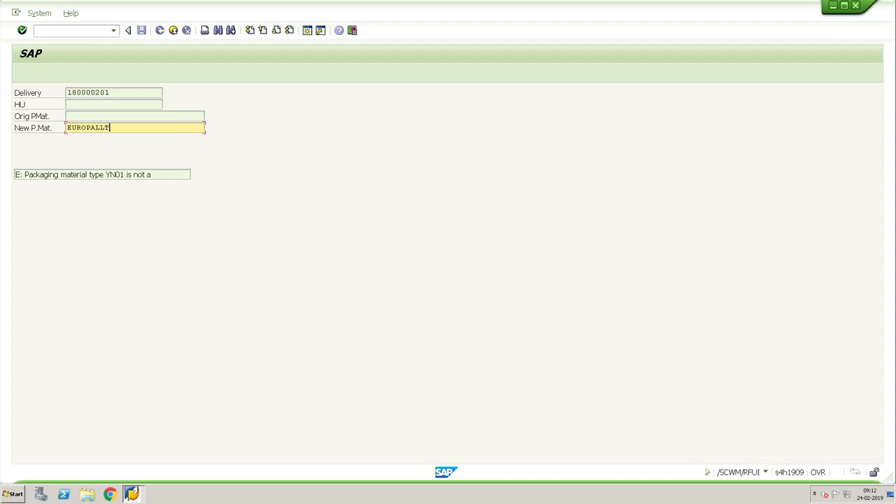
{"action": "type", "text": "ET"}
{"action": "key", "text": "Return"}
Try CARTON_L as the handling unit's new packaging material, and clear the entry
{"action": "type", "text": "C"}
{"action": "type", "text": "ARTON"}
{"action": "type", "text": "_L"}
{"action": "key", "text": "Return"}
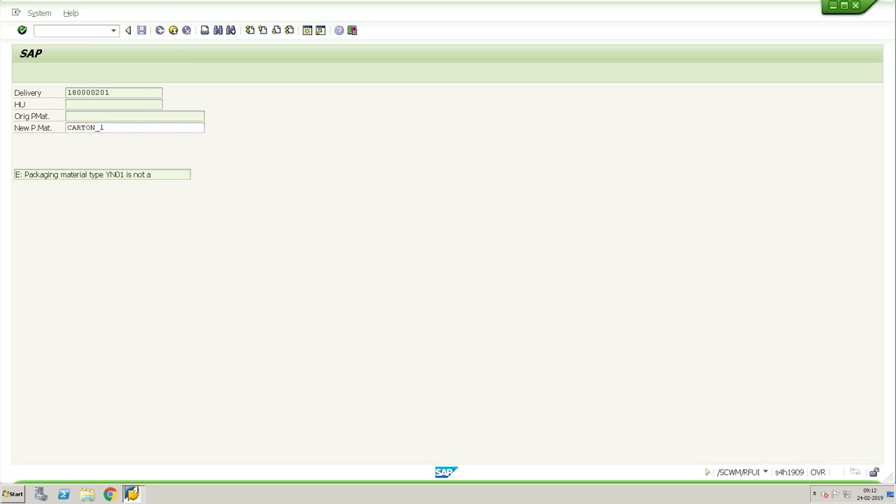
{"action": "key", "text": "End"}
{"action": "key", "text": "BackSpace"}
{"action": "key", "text": "BackSpace"}
{"action": "key", "text": "BackSpace"}
{"action": "key", "text": "BackSpace"}
{"action": "key", "text": "BackSpace"}
{"action": "key", "text": "BackSpace"}
{"action": "key", "text": "BackSpace"}
{"action": "key", "text": "BackSpace"}
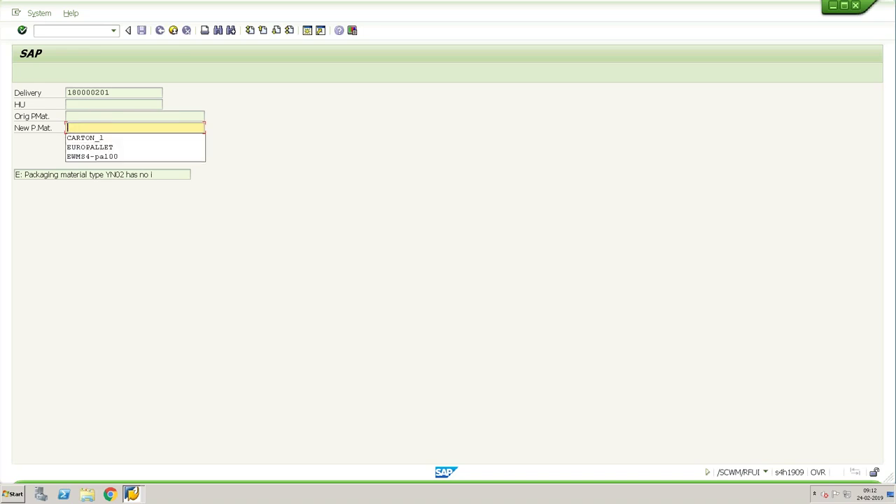
Create the handling unit with WIREBASKET as its packaging material, and continue to its receiving functions
{"action": "type", "text": "WIREBASKET"}
{"action": "key", "text": "Return"}
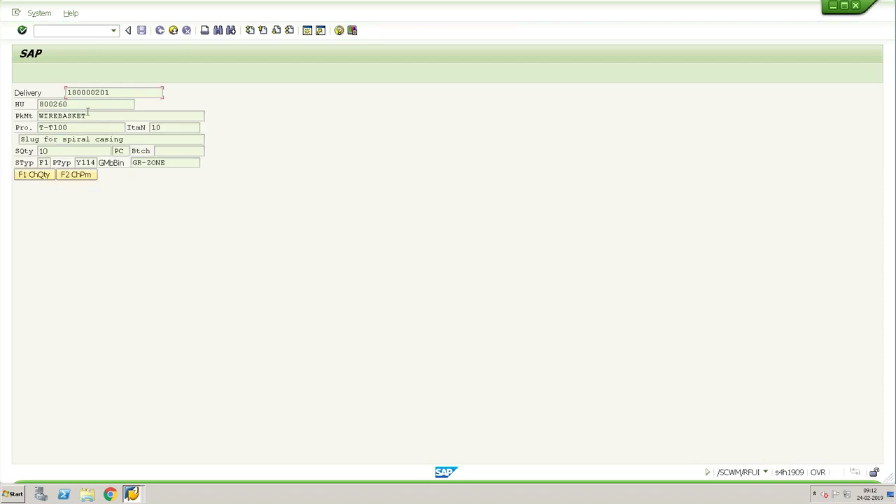
{"action": "left_click_drag", "start_coordinate": [65, 105], "coordinate": [39, 104]}
{"action": "left_click", "coordinate": [39, 105]}
{"action": "key", "text": "Return"}
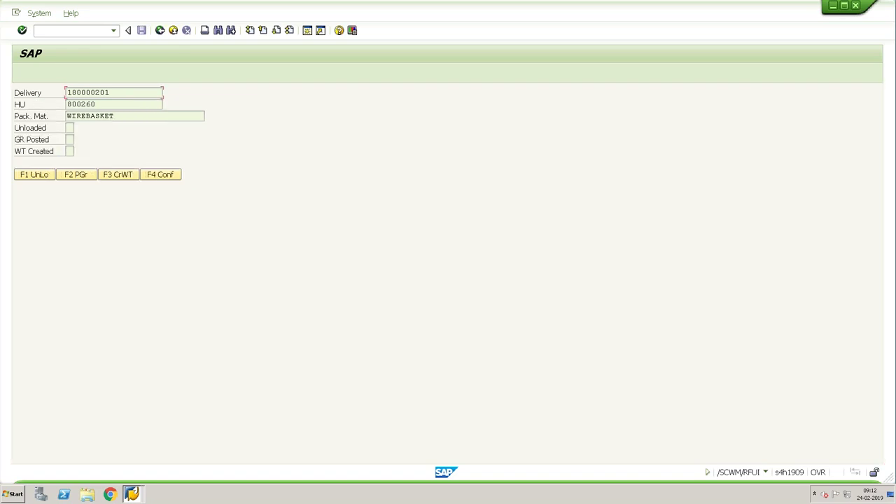
Post the goods receipt for handling unit 800260, and go back out of the RF delivery screens
{"action": "left_click", "coordinate": [76, 175]}
{"action": "key", "text": "F7"}
{"action": "key", "text": "F7"}
{"action": "key", "text": "F7"}
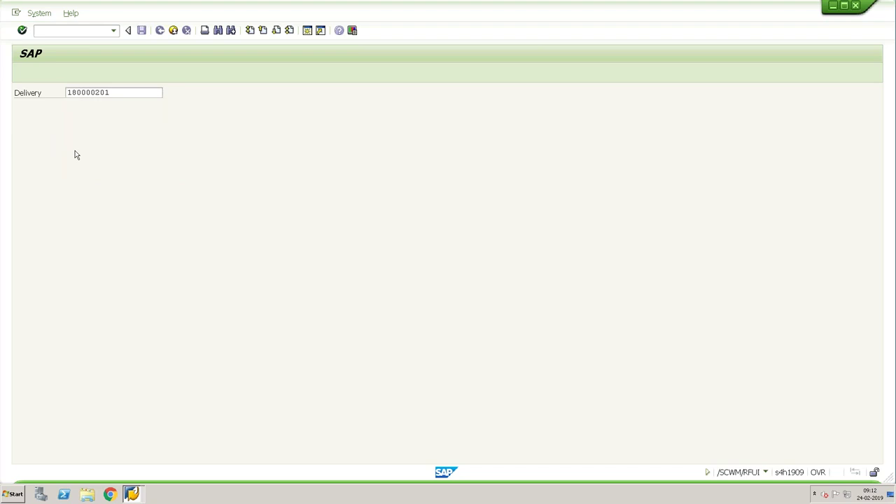
{"action": "key", "text": "F7"}
Refresh the T-T100 inbound delivery in the Maintain Inbound Delivery session, and check its goods receipt status
{"action": "key", "text": "alt+Tab"}
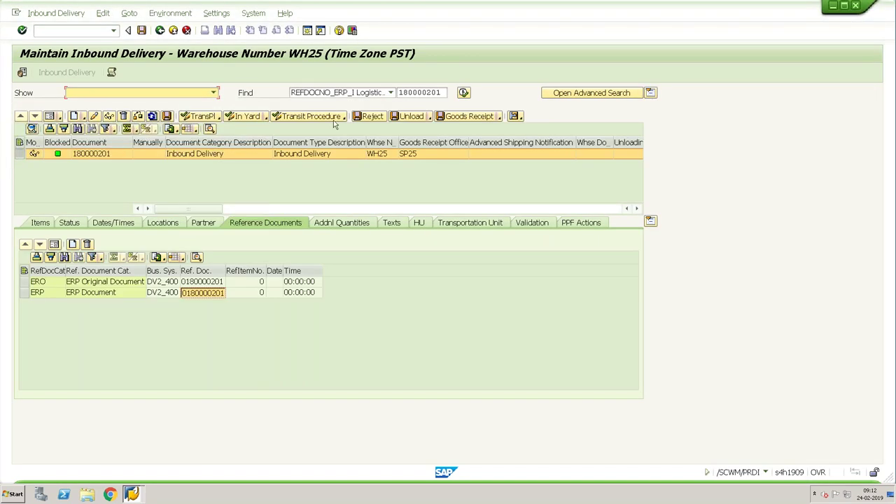
{"action": "left_click", "coordinate": [463, 93]}
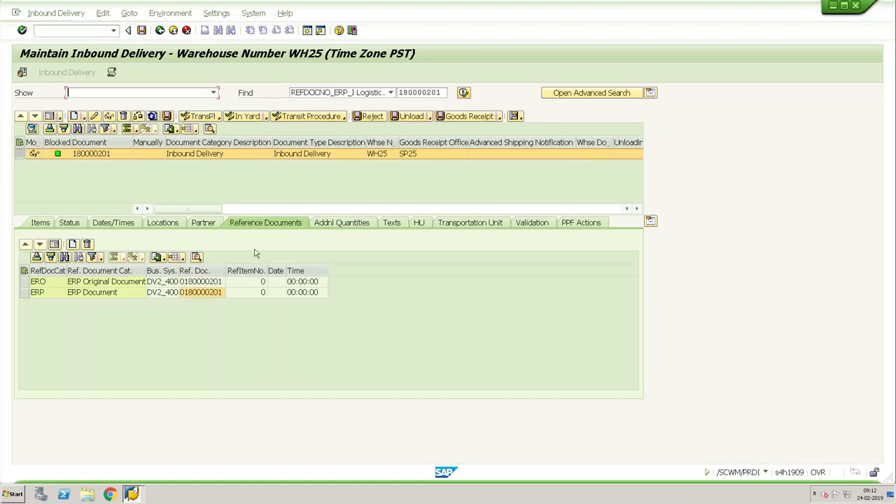
{"action": "left_click", "coordinate": [236, 209]}
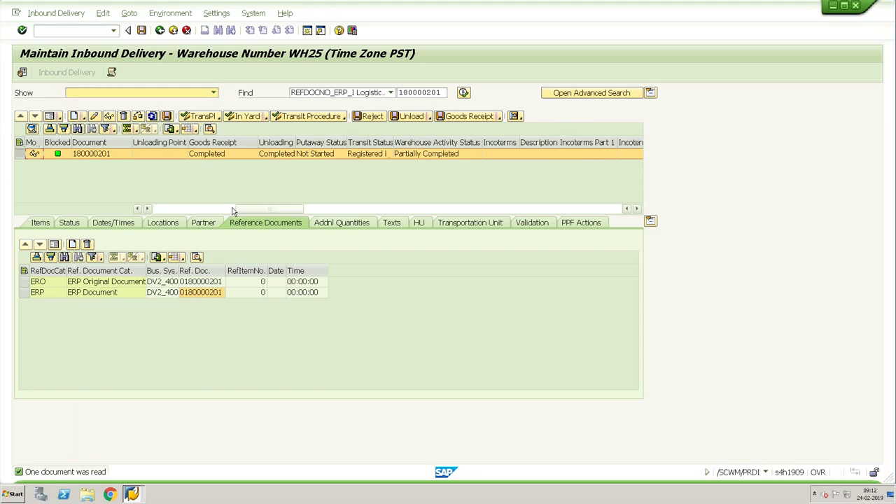
{"action": "left_click", "coordinate": [221, 155]}
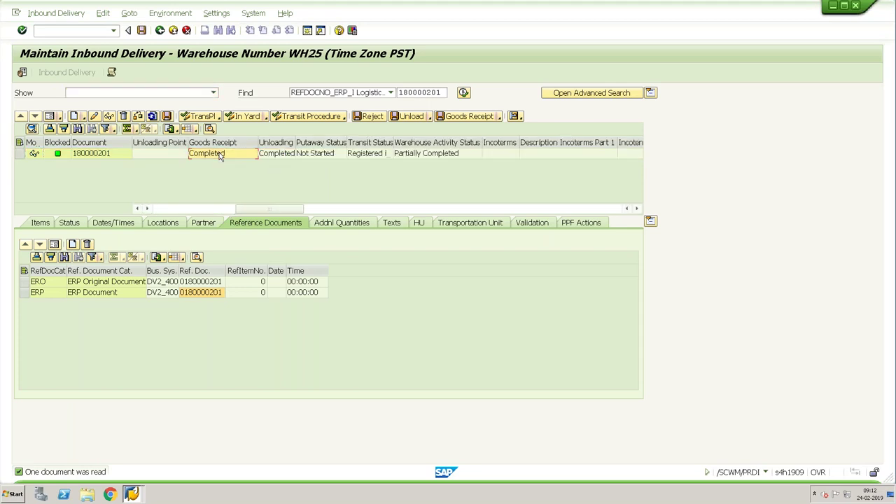
{"action": "left_click", "coordinate": [21, 153]}
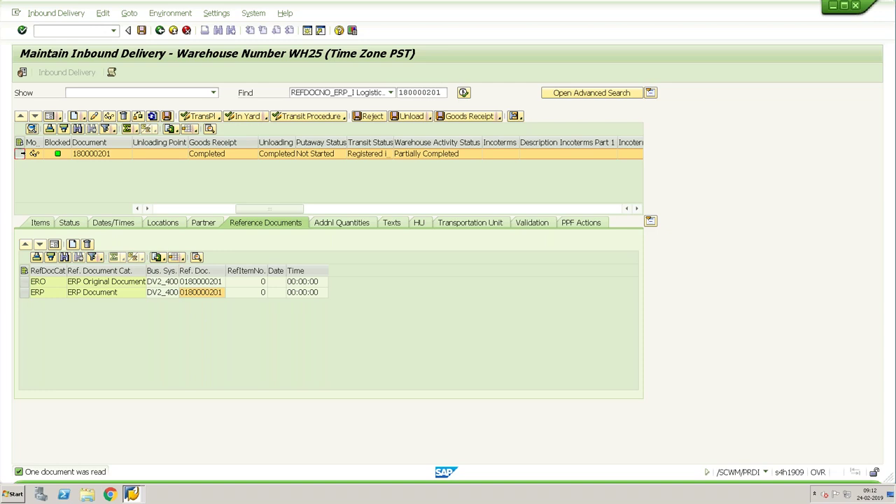
Display the ERP inbound delivery with transaction VL33N in the qRFC Monitor session, and view its goods movement data
{"action": "key", "text": "alt+Tab"}
{"action": "key", "text": "alt+Tab"}
{"action": "key", "text": "alt+Tab"}
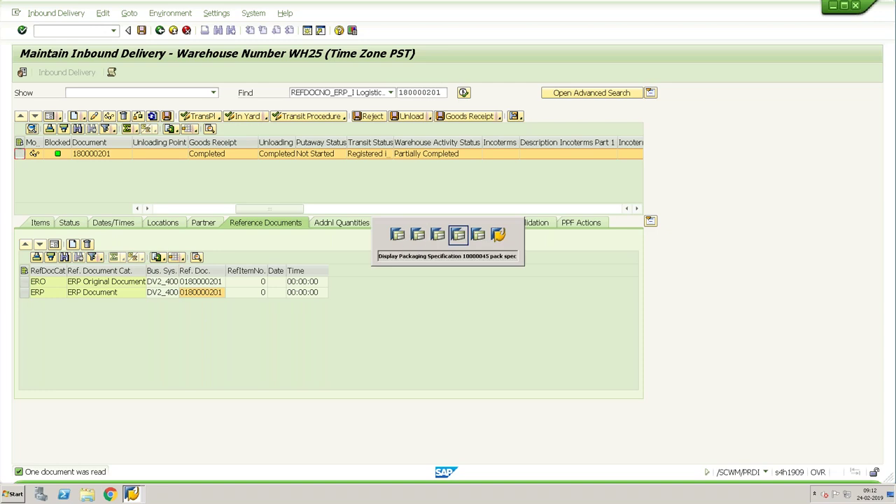
{"action": "key", "text": "alt+Tab"}
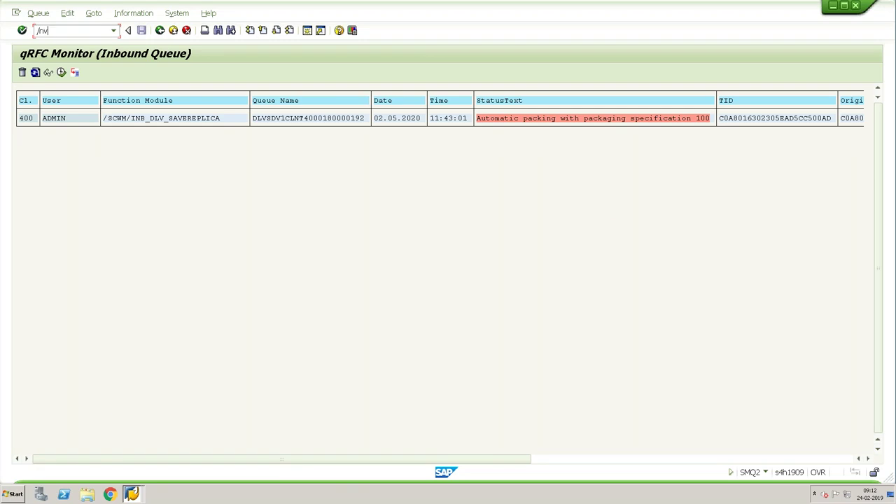
{"action": "key", "text": "Return"}
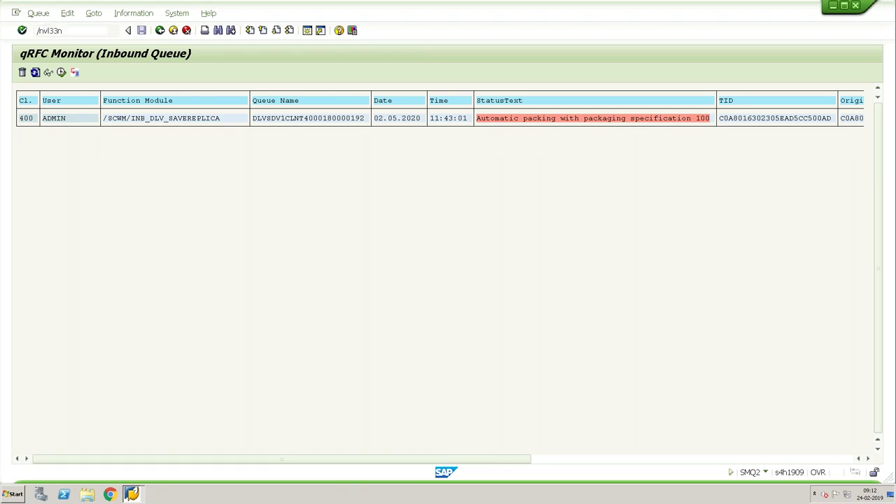
{"action": "key", "text": "Return"}
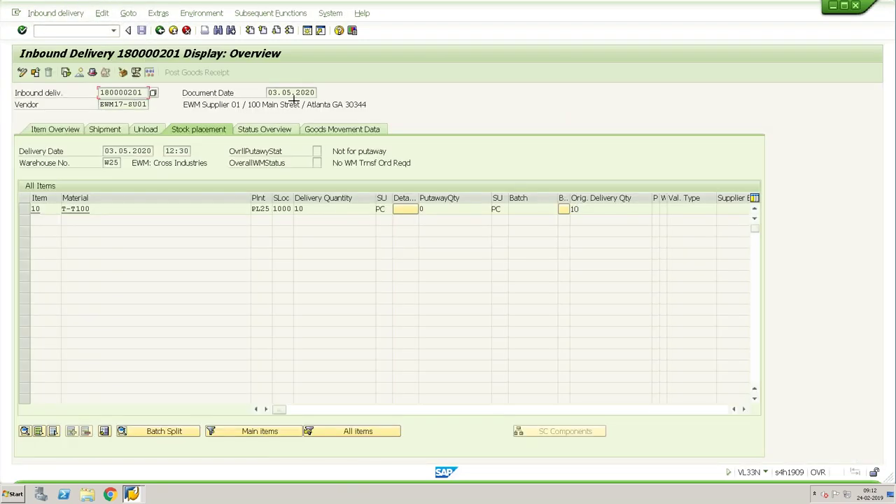
{"action": "left_click", "coordinate": [355, 129]}
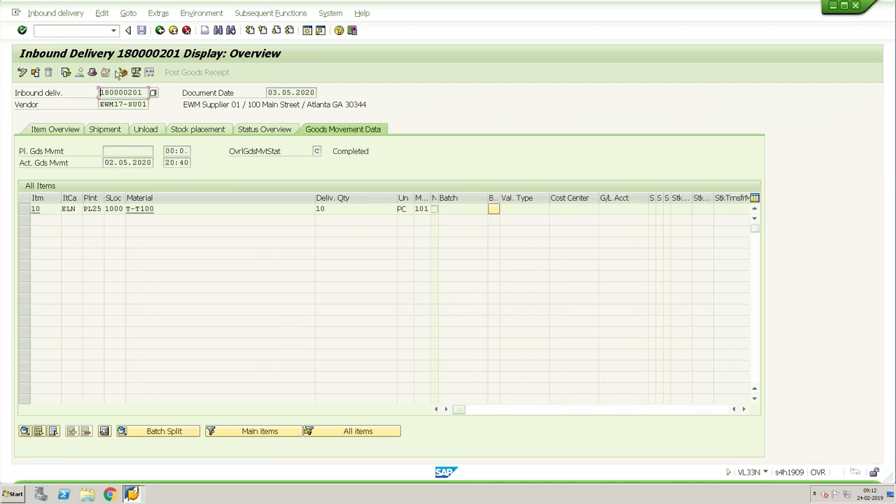
Open the inbound delivery's document flow, and display its goods receipt material document
{"action": "left_click", "coordinate": [66, 73]}
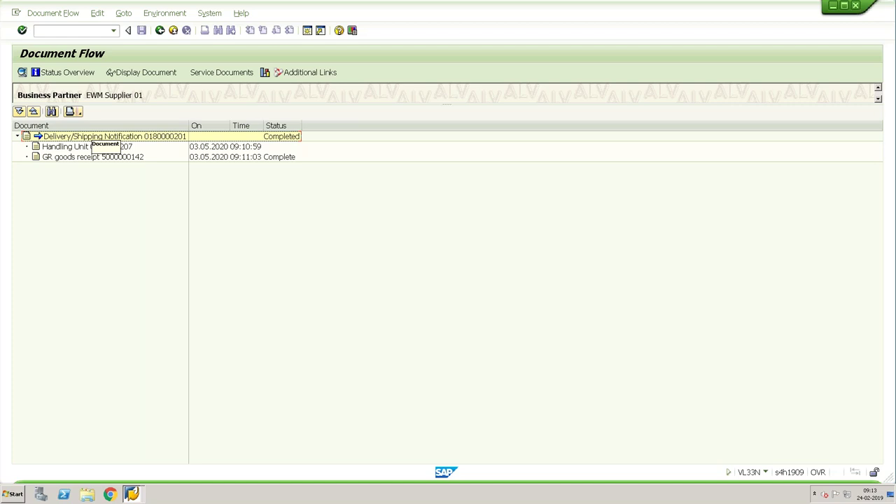
{"action": "left_click", "coordinate": [82, 158]}
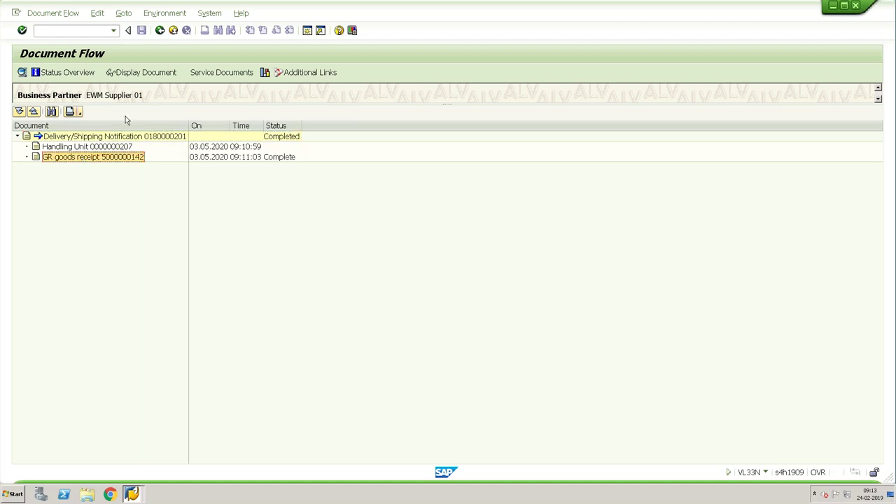
{"action": "left_click", "coordinate": [149, 76]}
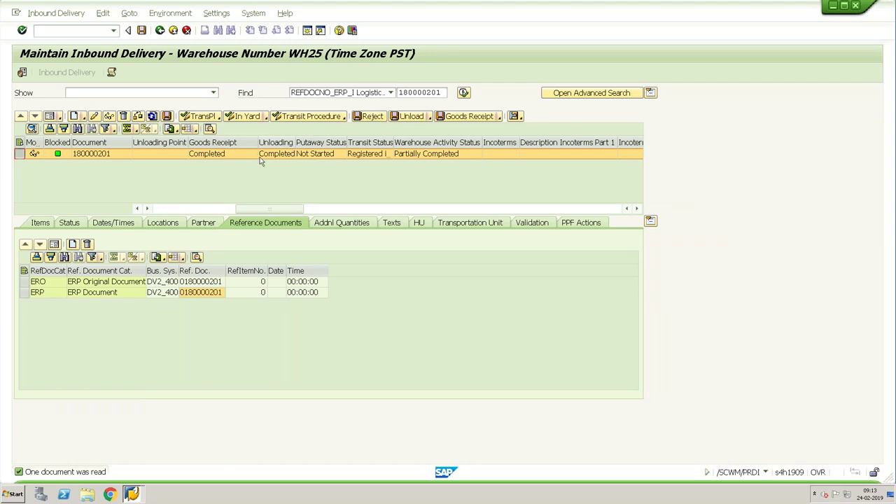
Recheck the goods receipt status in the Maintain Inbound Delivery session, and view the delivery's handling unit
{"action": "left_click", "coordinate": [226, 152]}
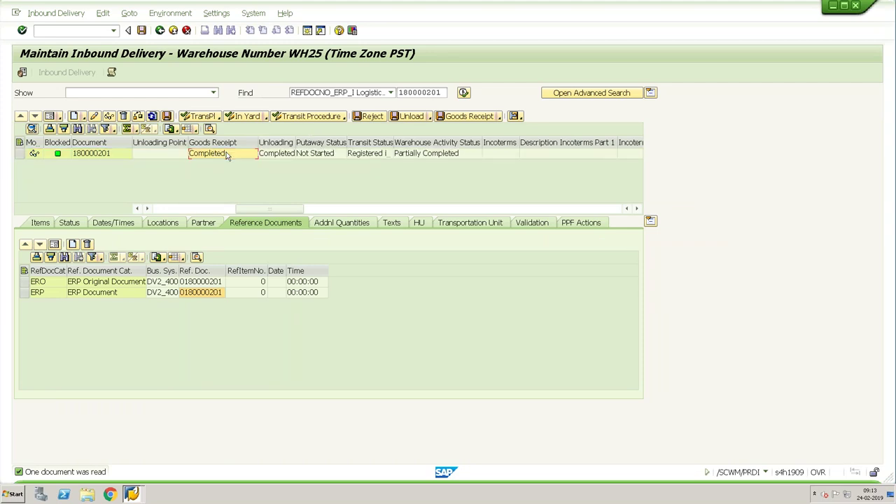
{"action": "left_click", "coordinate": [20, 153]}
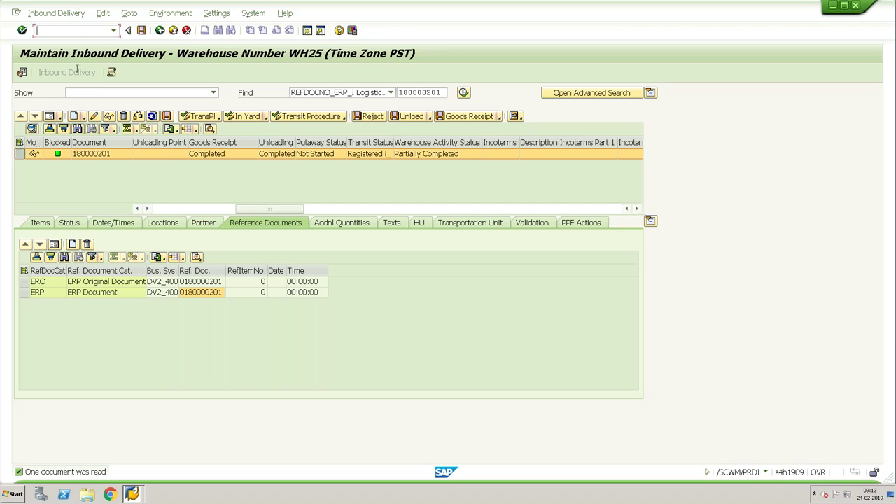
{"action": "left_click", "coordinate": [418, 223]}
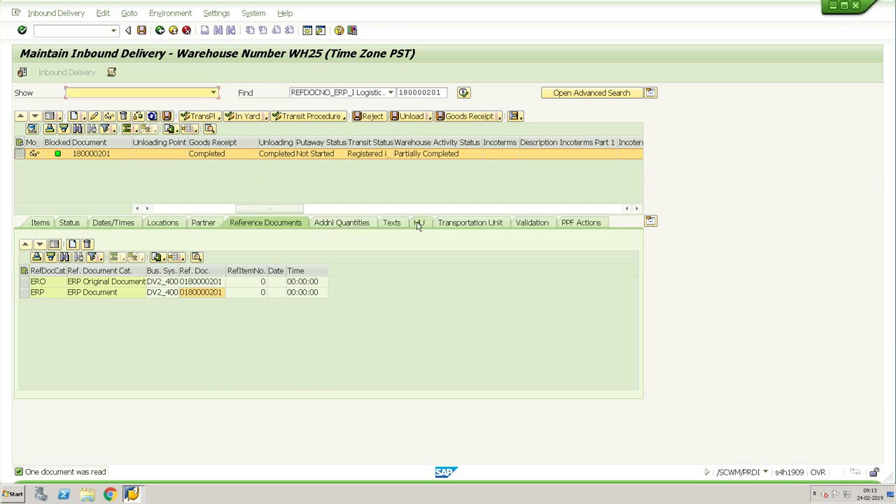
{"action": "left_click", "coordinate": [47, 283]}
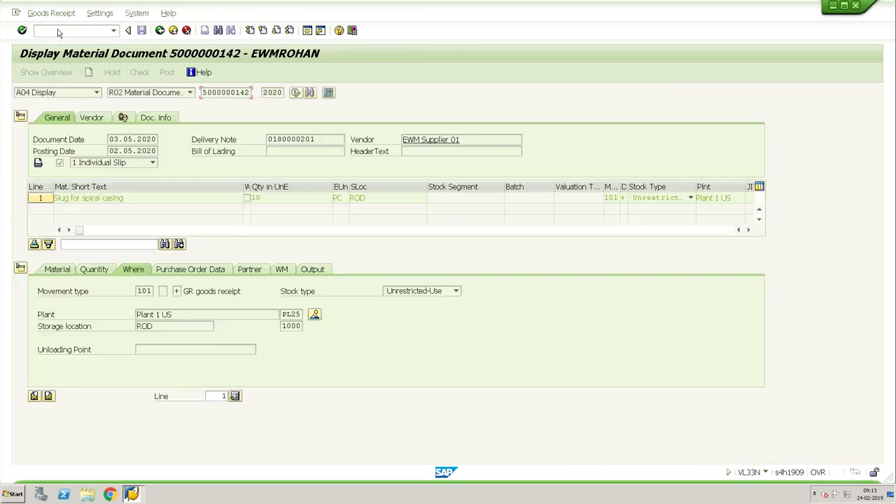
Open the warehouse management monitor (/n/scwm/mon) for WH25 with monitor SAP, replacing the material document display
{"action": "type", "text": "/n/scwm/mon"}
{"action": "key", "text": "Return"}
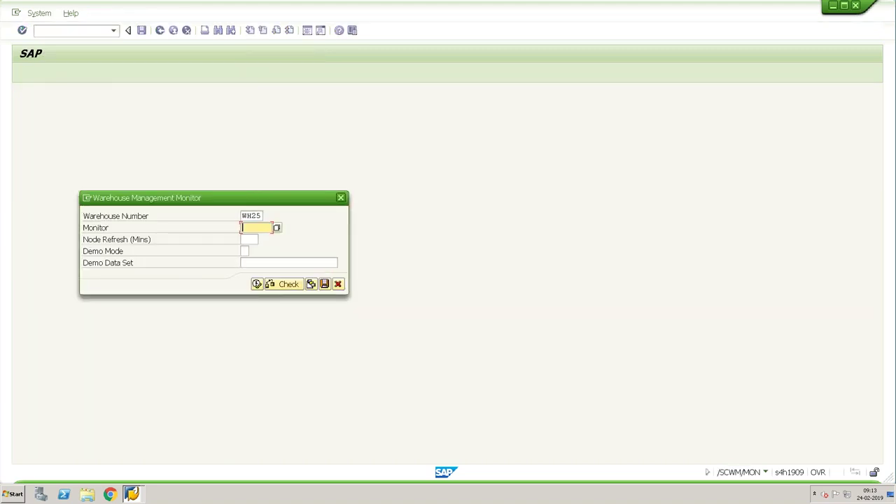
{"action": "type", "text": "SAP"}
{"action": "left_click", "coordinate": [257, 284]}
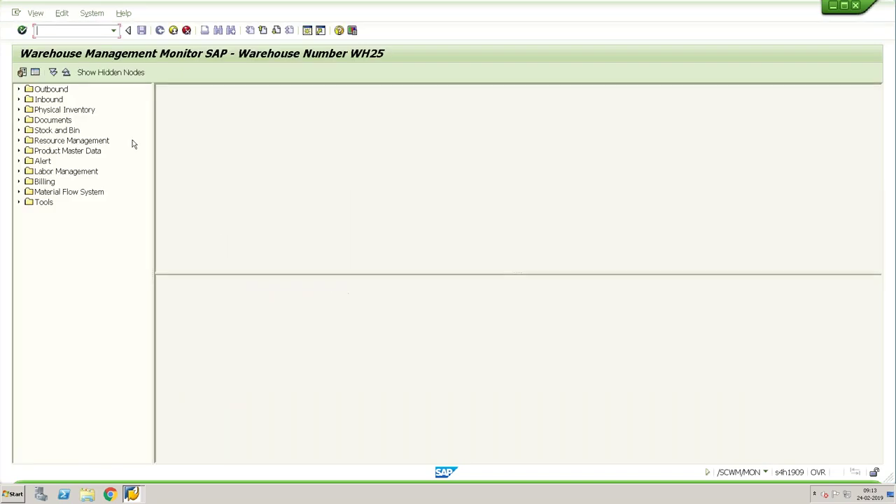
Look up handling unit 800260 under Stock and Bin in the warehouse monitor
{"action": "left_click", "coordinate": [20, 130]}
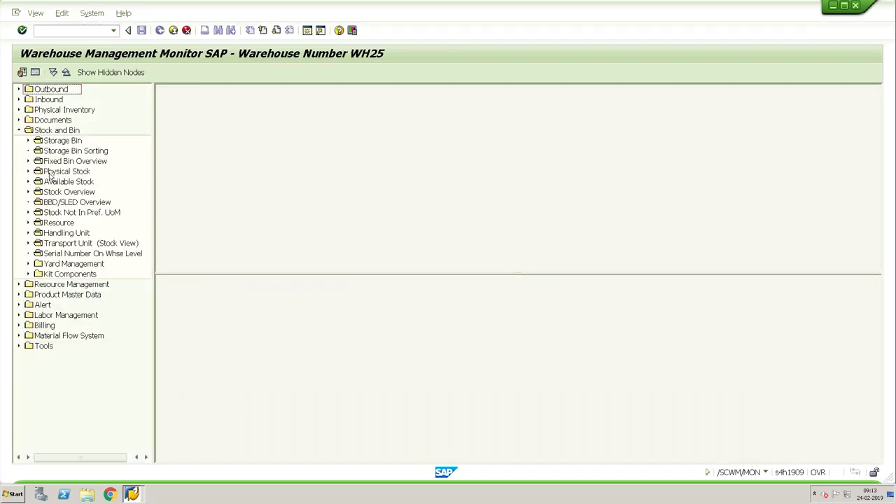
{"action": "double_click", "coordinate": [70, 233]}
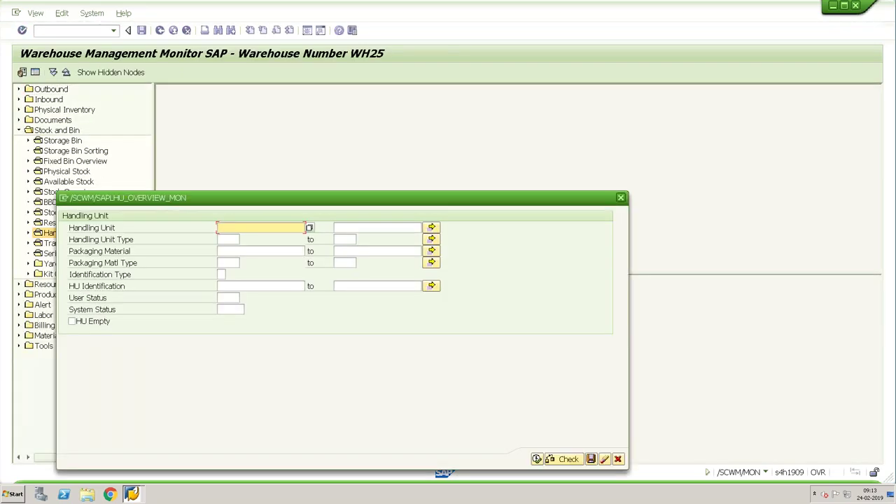
{"action": "type", "text": "800260"}
{"action": "left_click", "coordinate": [537, 458]}
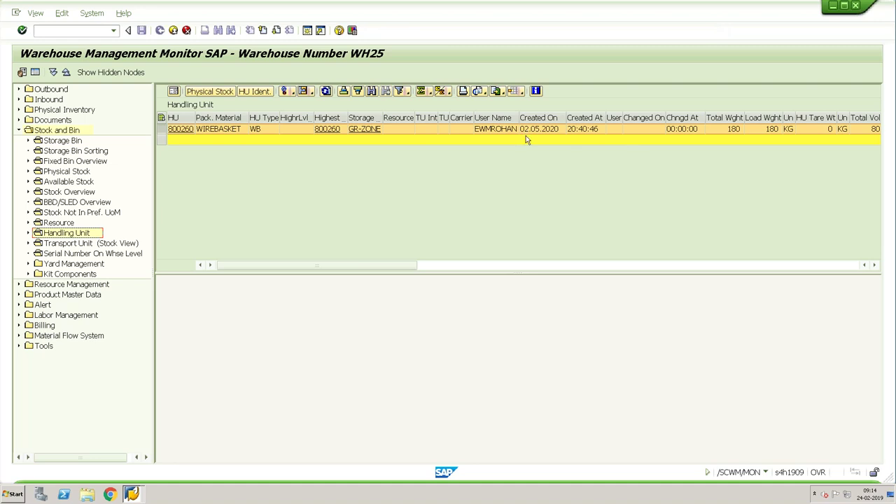
Return to the Maintain Inbound Delivery session, start the follow-on putaway warehouse task creation, and close the message log
{"action": "key", "text": "alt+Tab"}
{"action": "key", "text": "alt+Tab"}
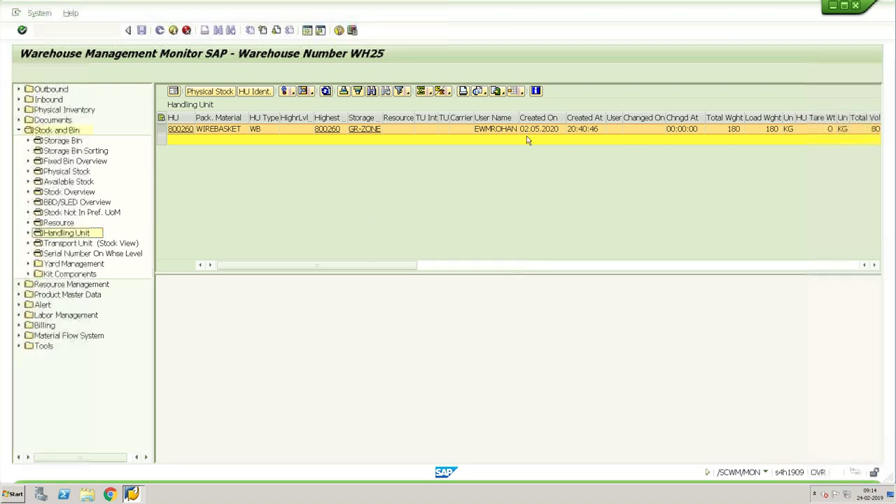
{"action": "key", "text": "alt+Tab"}
{"action": "key", "text": "alt+Tab"}
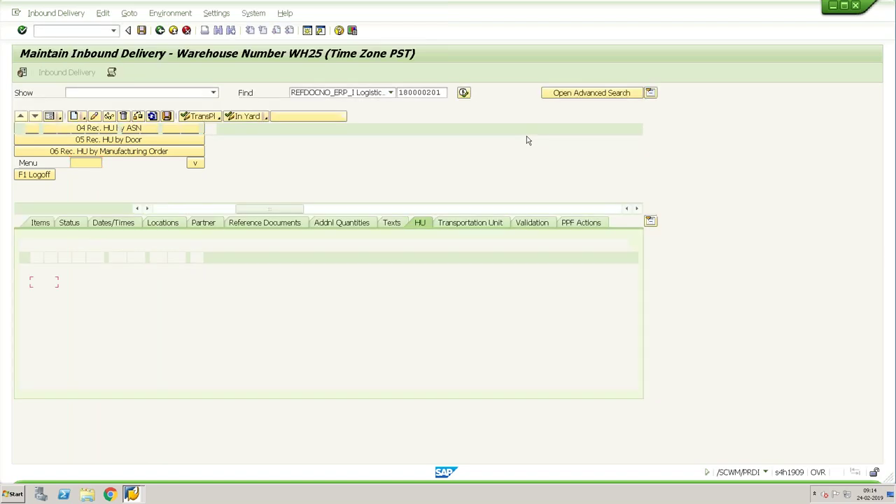
{"action": "left_click", "coordinate": [61, 14]}
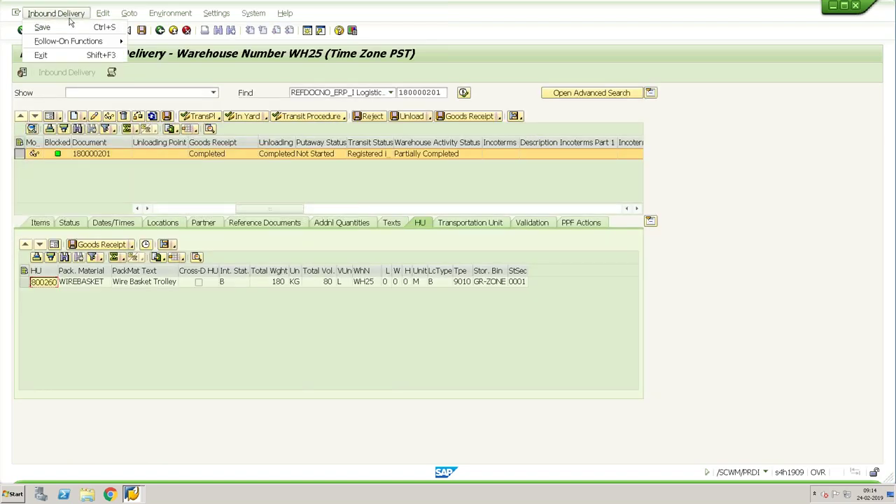
{"action": "mouse_move", "coordinate": [102, 42]}
{"action": "left_click", "coordinate": [150, 42]}
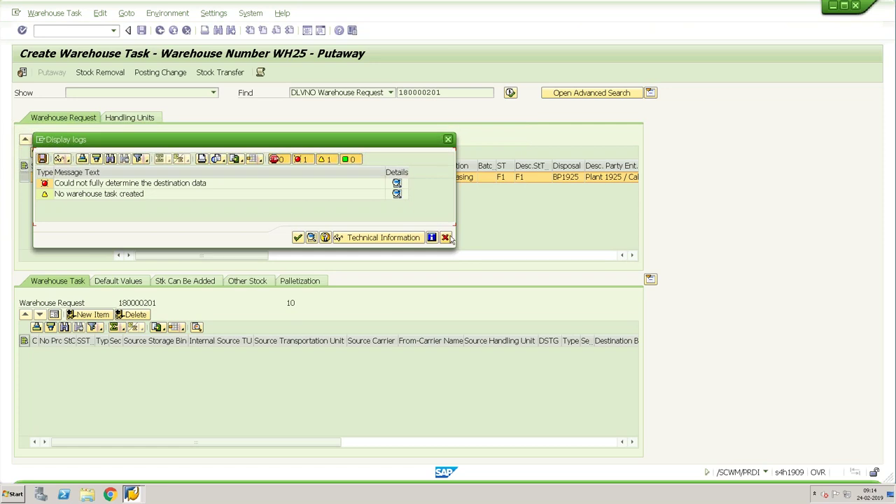
{"action": "left_click", "coordinate": [445, 238]}
Set the default destination bin to 8005-01-02-A, try to create and save the putaway task, and dismiss the error messages
{"action": "left_click", "coordinate": [119, 281]}
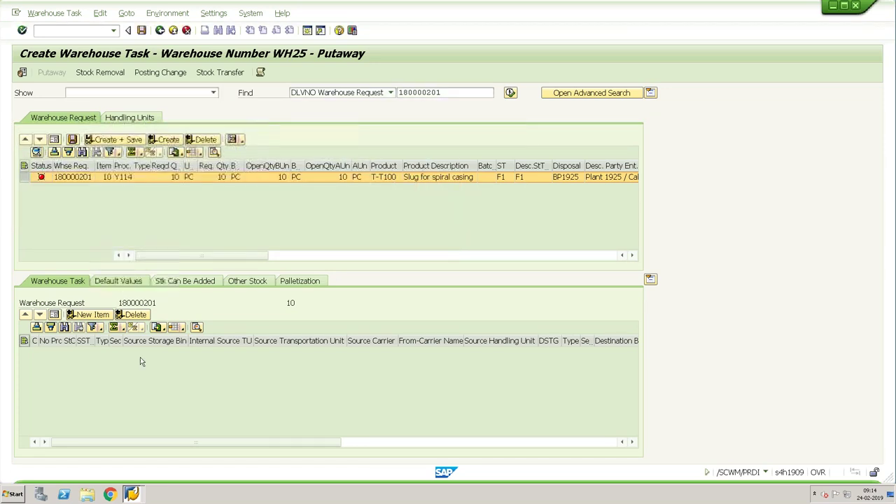
{"action": "left_click", "coordinate": [188, 396]}
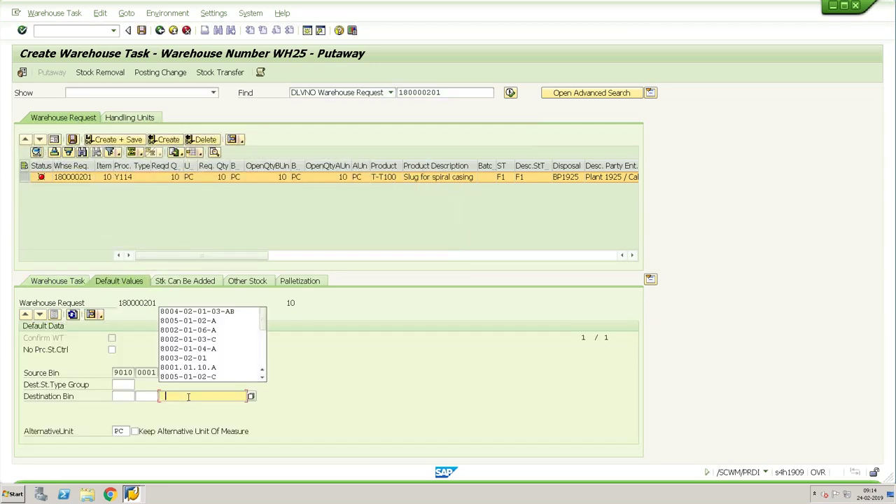
{"action": "left_click", "coordinate": [207, 321]}
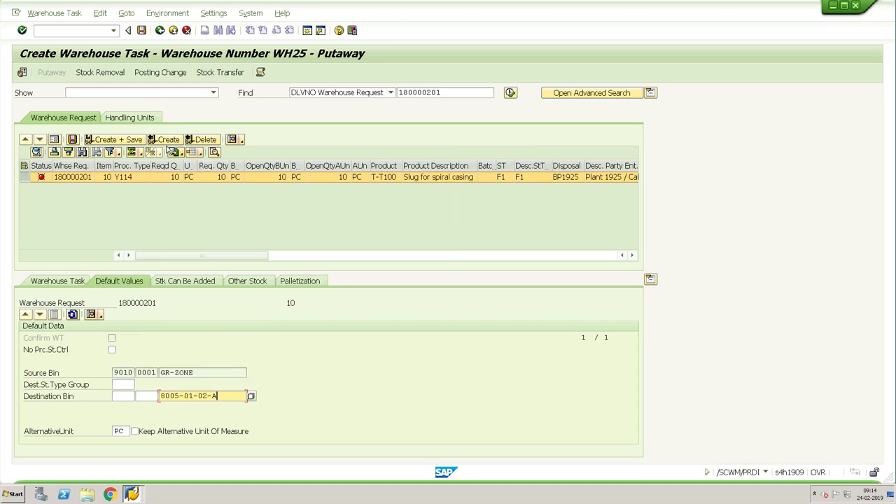
{"action": "key", "text": "ctrl+s"}
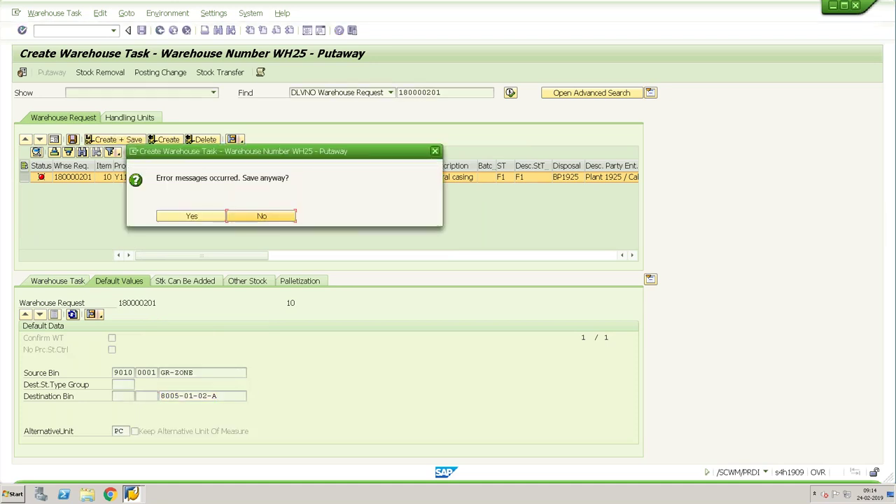
{"action": "left_click", "coordinate": [277, 218]}
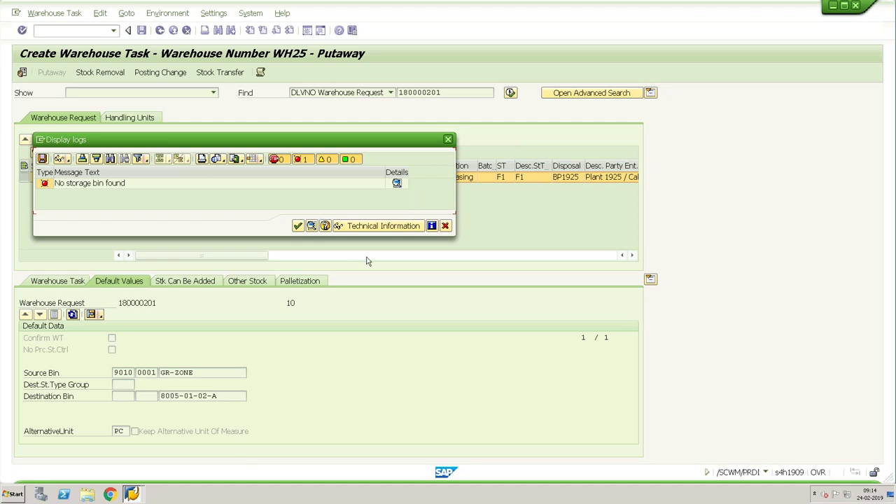
{"action": "left_click", "coordinate": [444, 226]}
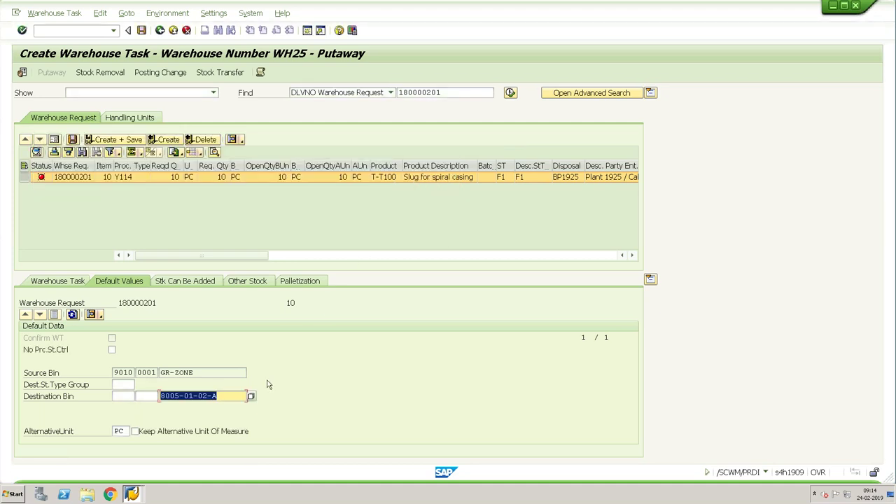
Choose 8001.01.20.B in storage type 8001, section 0001 as the destination bin, and create and save the putaway warehouse task
{"action": "left_click", "coordinate": [251, 396]}
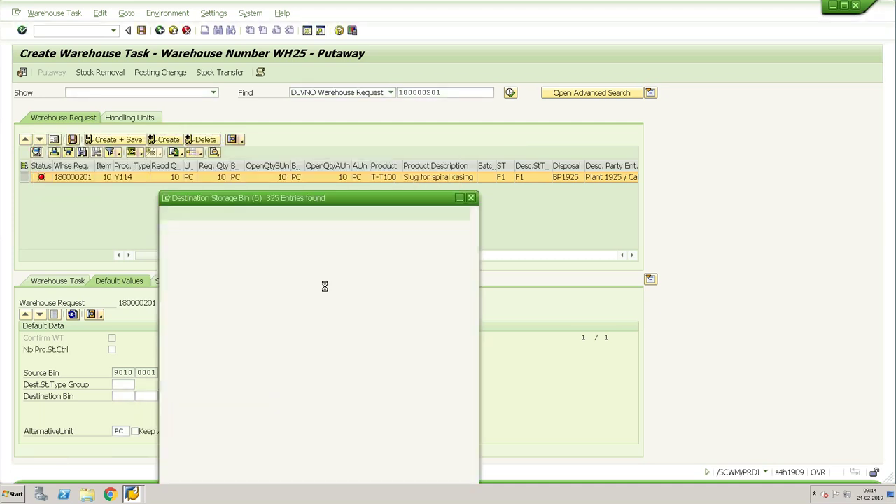
{"action": "double_click", "coordinate": [251, 237]}
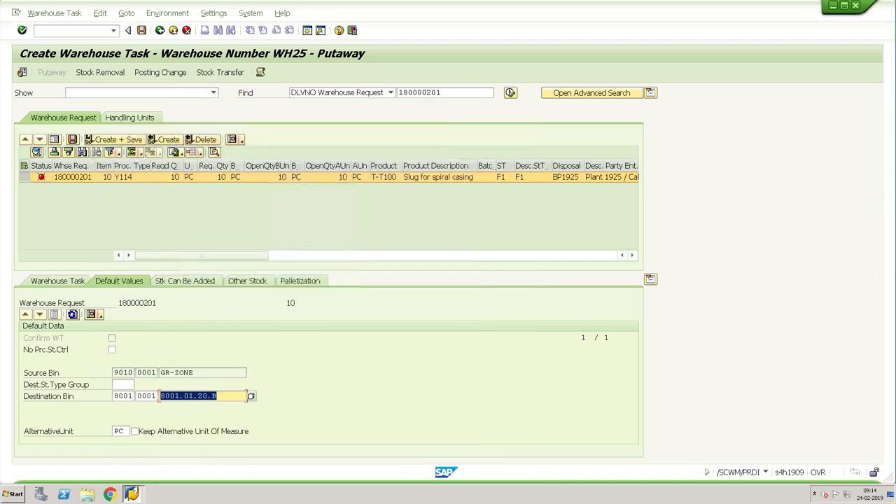
{"action": "left_click", "coordinate": [130, 140]}
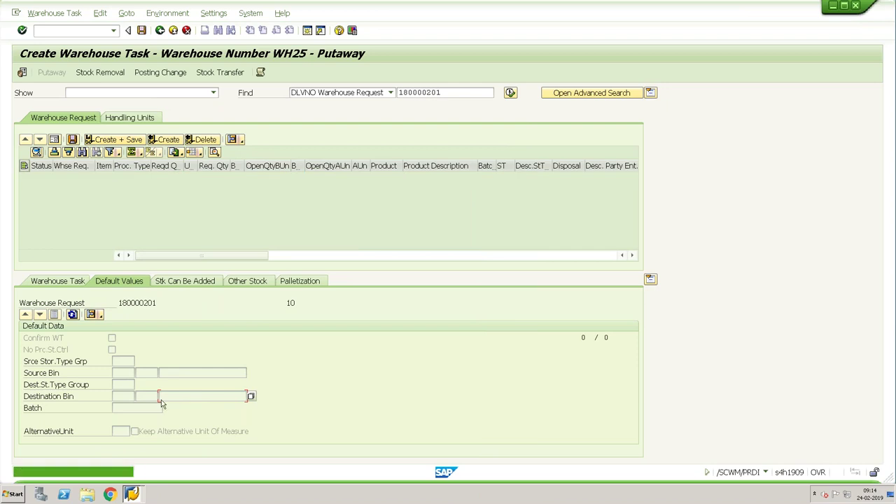
Open the confirmation screen for the new putaway task, select its warehouse order number, and switch to the RF session
{"action": "left_click", "coordinate": [55, 13]}
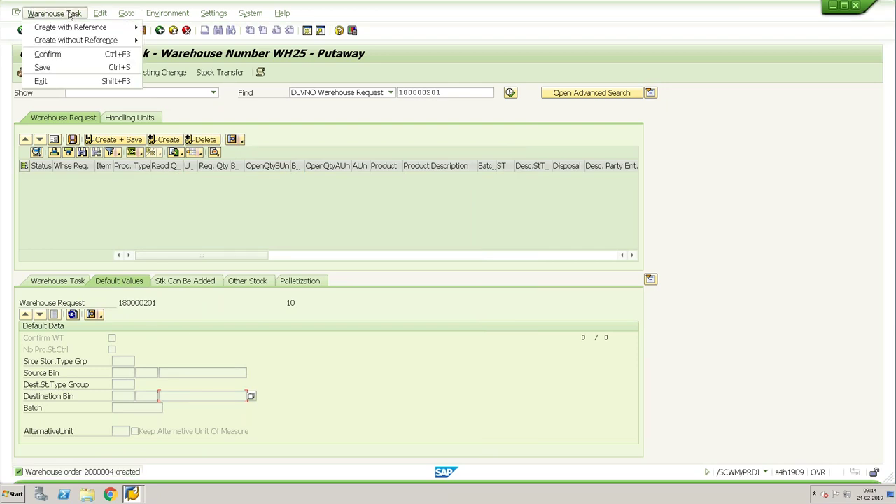
{"action": "left_click", "coordinate": [84, 56]}
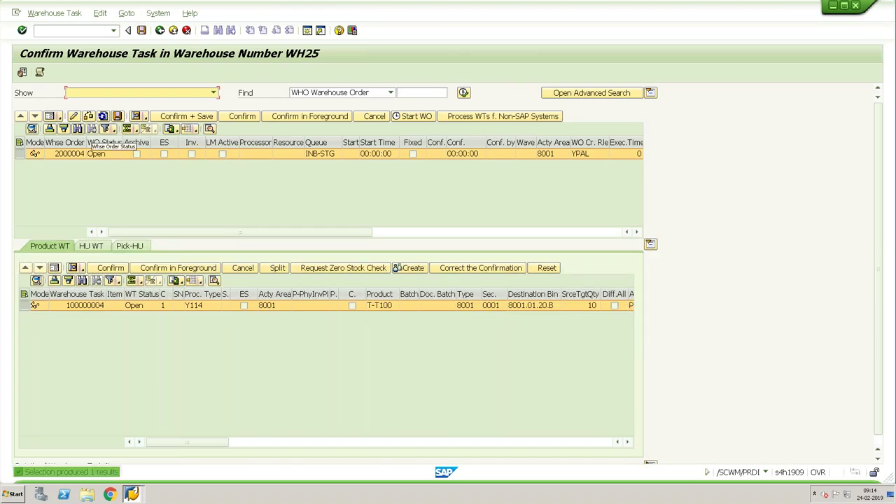
{"action": "left_click", "coordinate": [70, 154]}
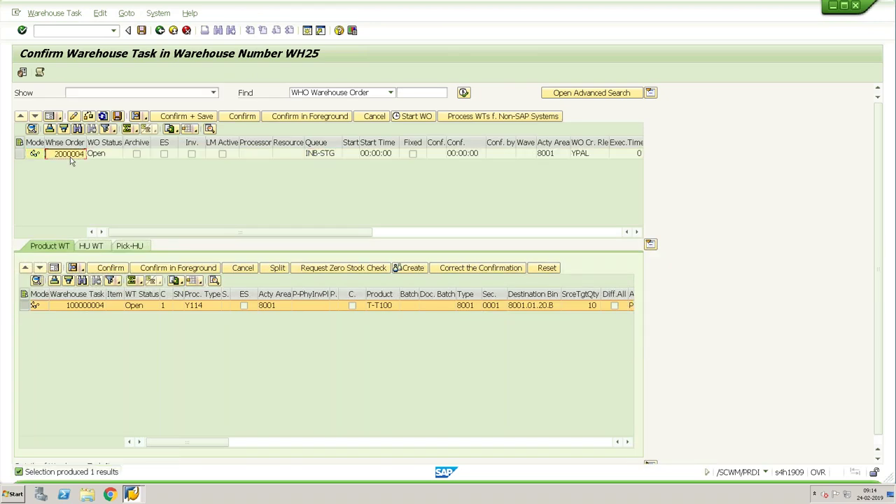
{"action": "key", "text": "F10"}
{"action": "key", "text": "ctrl+s"}
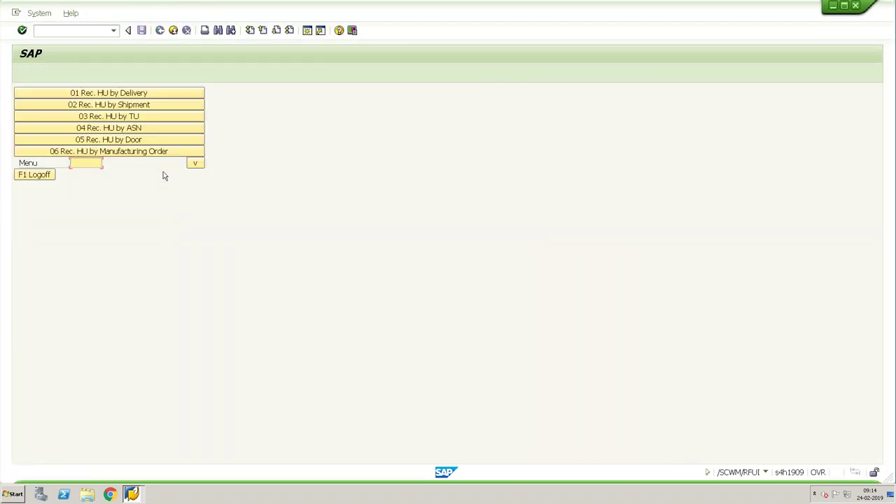
Go back in the RF menu to putaway by warehouse order and enter the new warehouse order number
{"action": "key", "text": "F7"}
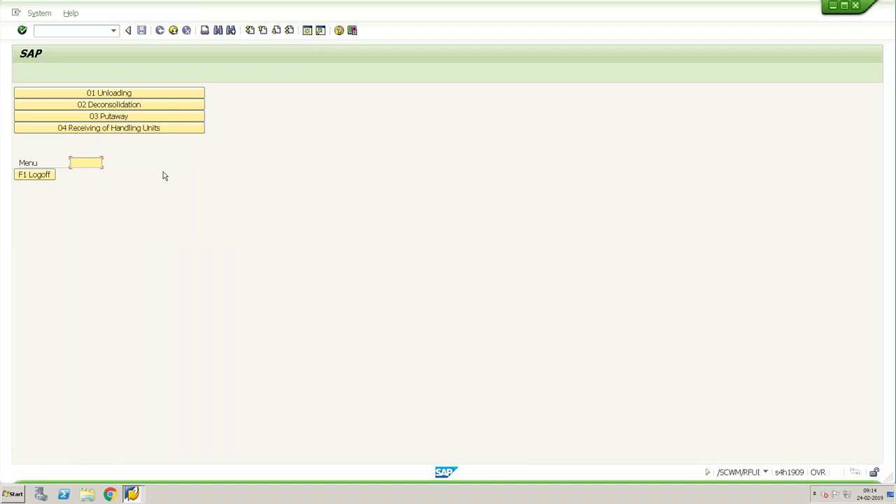
{"action": "left_click", "coordinate": [141, 116]}
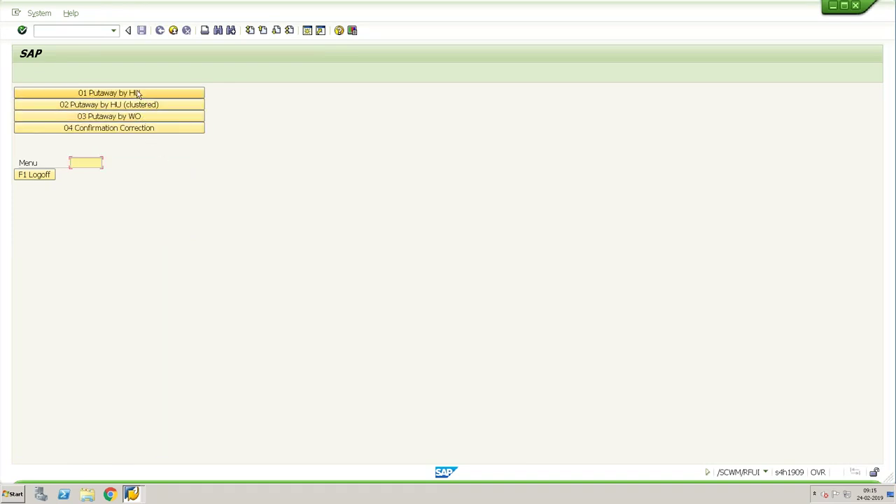
{"action": "left_click", "coordinate": [138, 94]}
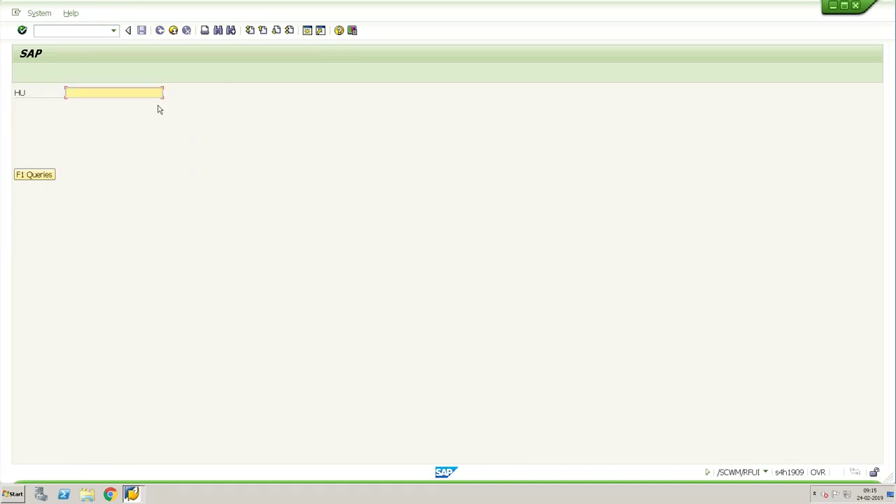
{"action": "key", "text": "F7"}
{"action": "left_click", "coordinate": [142, 120]}
{"action": "type", "text": "2000004"}
{"action": "key", "text": "Return"}
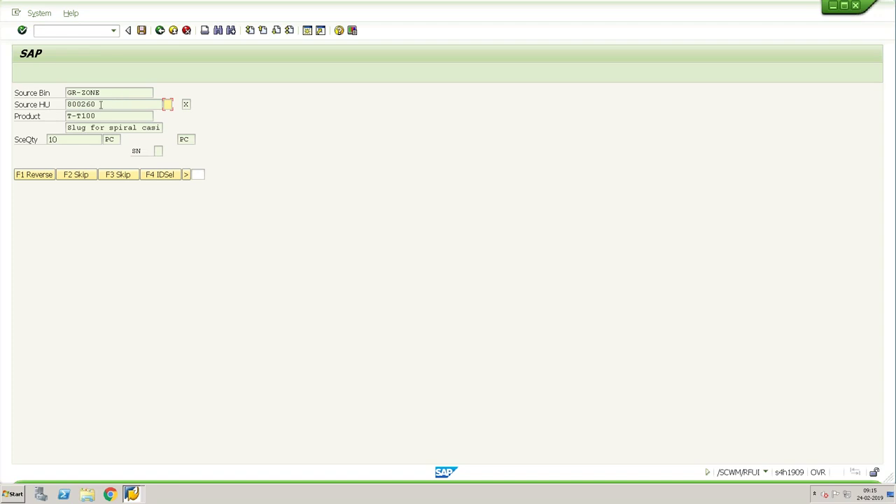
Confirm the putaway through RF with source handling unit 800260 and destination bin 8001.01.20.B
{"action": "left_click_drag", "start_coordinate": [98, 104], "coordinate": [64, 104]}
{"action": "left_click", "coordinate": [96, 103]}
{"action": "key", "text": "Return"}
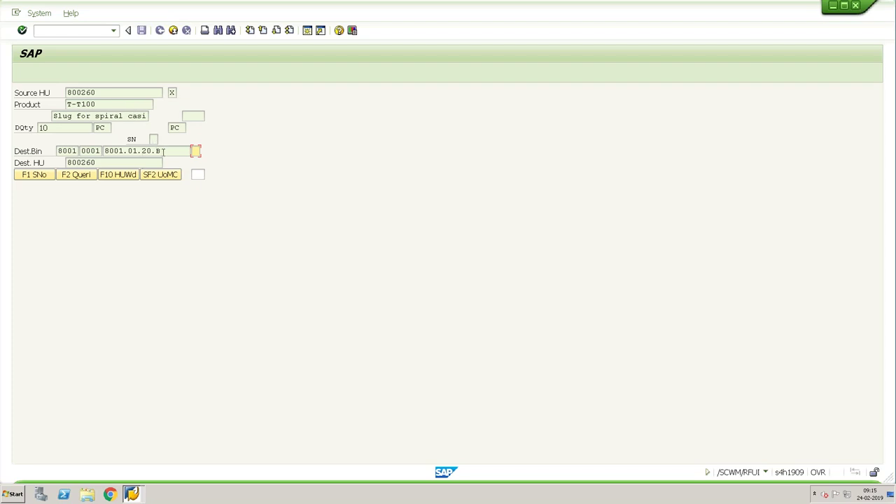
{"action": "left_click_drag", "start_coordinate": [163, 151], "coordinate": [104, 152]}
{"action": "left_click", "coordinate": [104, 152]}
{"action": "key", "text": "Tab"}
{"action": "key", "text": "Return"}
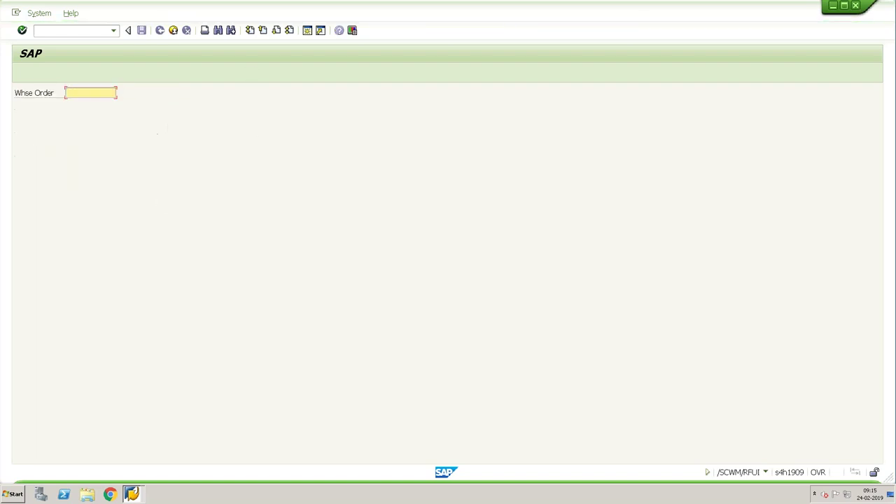
Refresh the handling unit list in the warehouse monitor and widen the Storage Bin column to show the full bin name
{"action": "key", "text": "alt+Tab"}
{"action": "key", "text": "alt+Tab"}
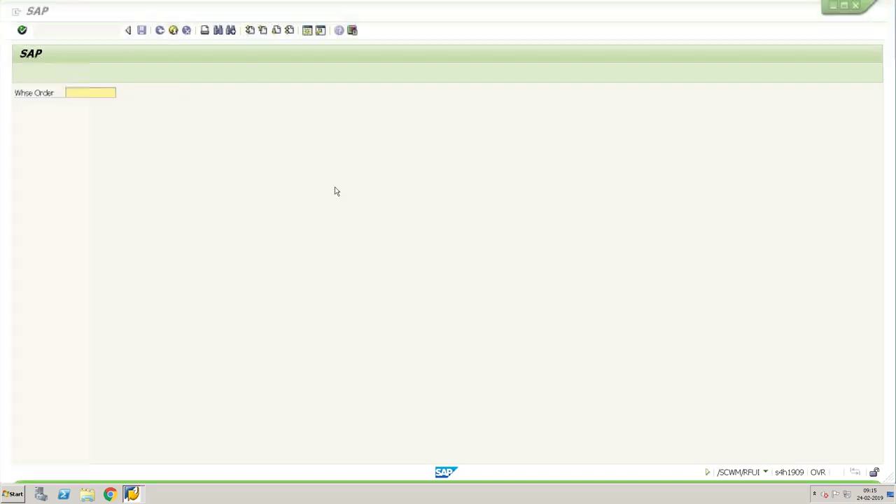
{"action": "key", "text": "alt+Tab"}
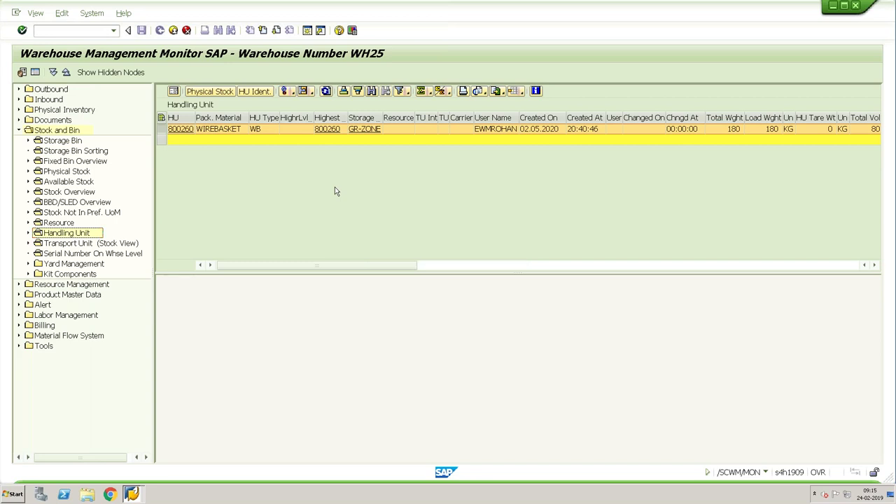
{"action": "key", "text": "alt+Tab"}
{"action": "key", "text": "alt+Tab"}
{"action": "left_click", "coordinate": [326, 91]}
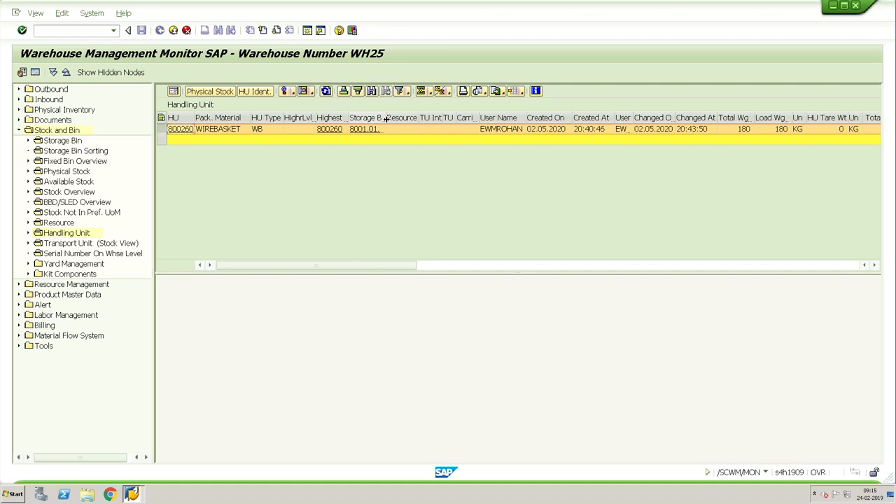
{"action": "right_click", "coordinate": [414, 118]}
{"action": "left_click_drag", "start_coordinate": [385, 117], "coordinate": [384, 117]}
{"action": "right_click", "coordinate": [400, 119]}
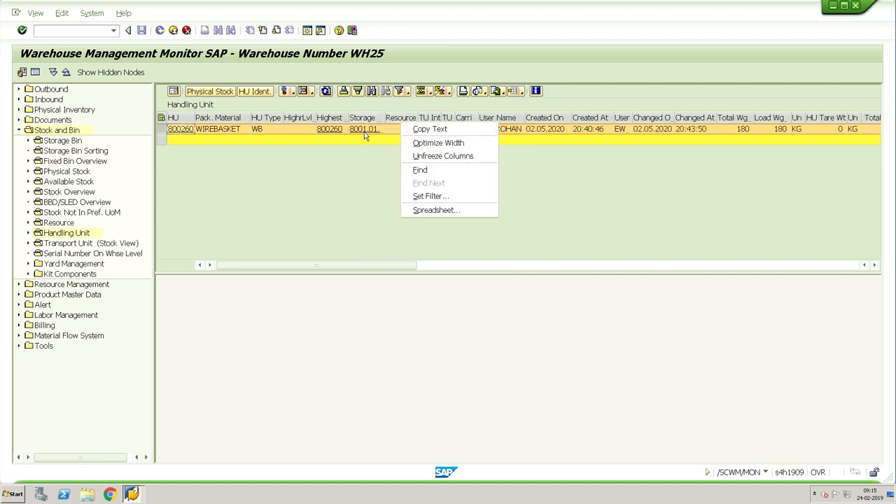
{"action": "left_click", "coordinate": [371, 109]}
{"action": "left_click_drag", "start_coordinate": [385, 118], "coordinate": [414, 119]}
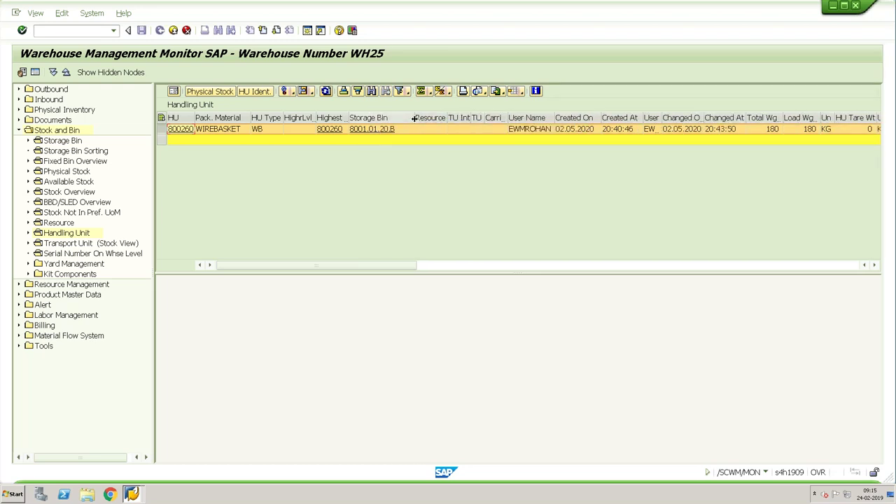
Check the Warehouse Layout slide in the Org. Unit and System Integration presentation in PowerPoint, and return to the full-screen remote SAP session
{"action": "key", "text": "ctrl+alt+Break"}
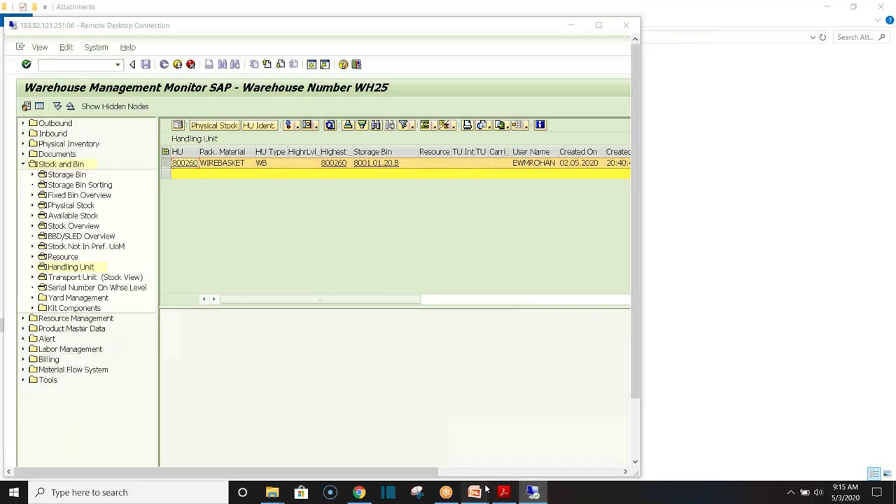
{"action": "mouse_move", "coordinate": [503, 493]}
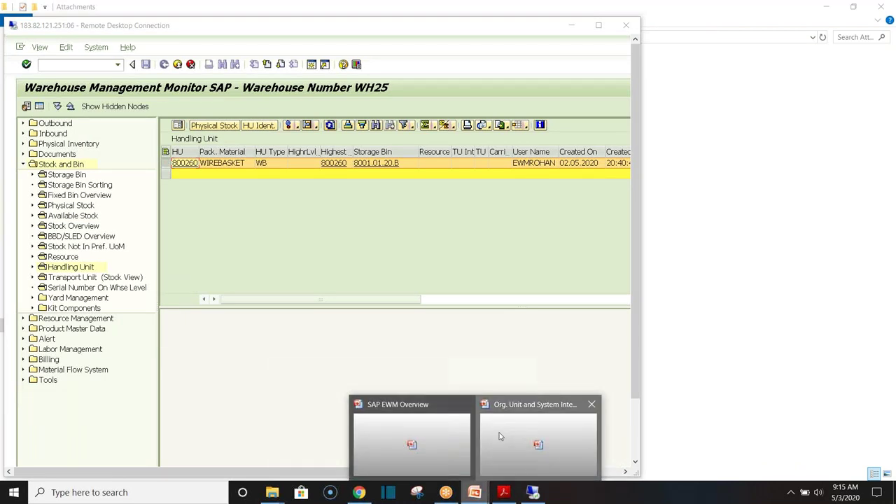
{"action": "left_click", "coordinate": [521, 446]}
{"action": "left_click", "coordinate": [43, 238]}
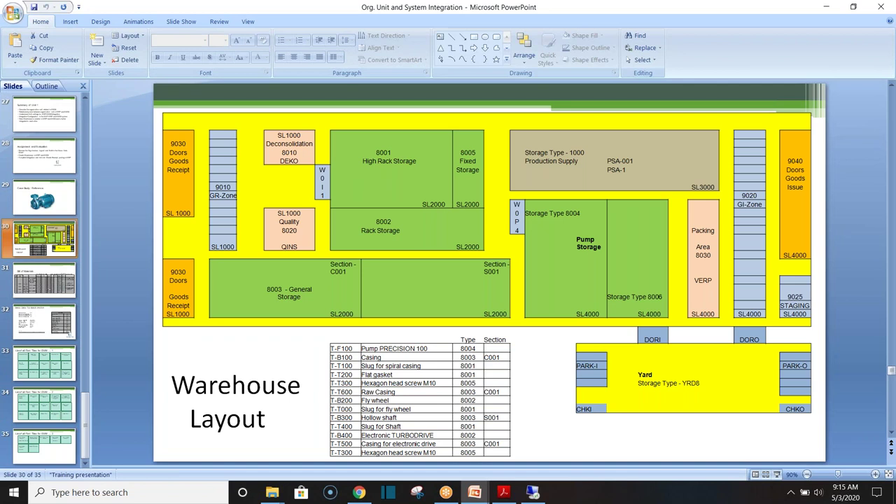
{"action": "left_click", "coordinate": [531, 493]}
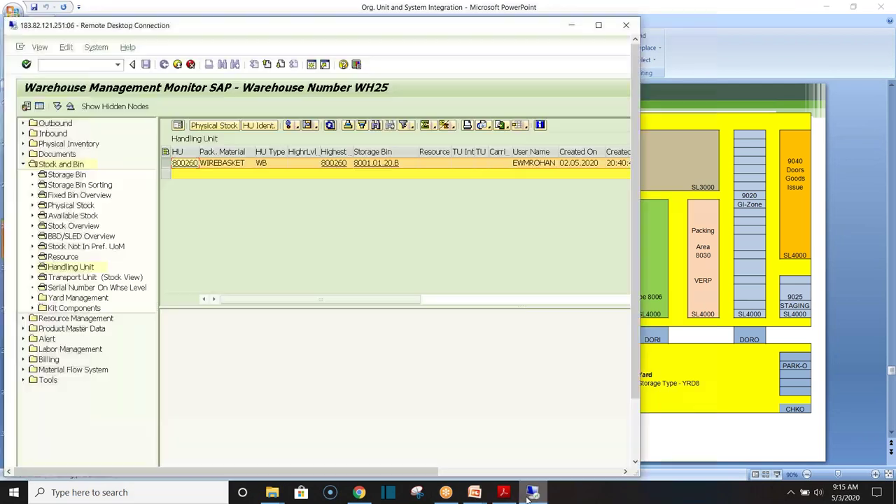
{"action": "double_click", "coordinate": [304, 30]}
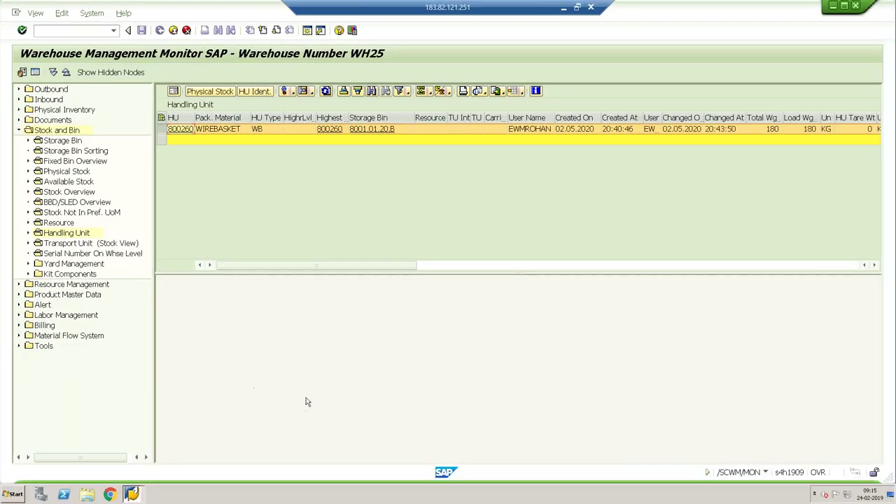
Go back from the warehouse task confirmation to Maintain Inbound Delivery, check the delivery statuses, and show the delivery's items
{"action": "left_click", "coordinate": [138, 495]}
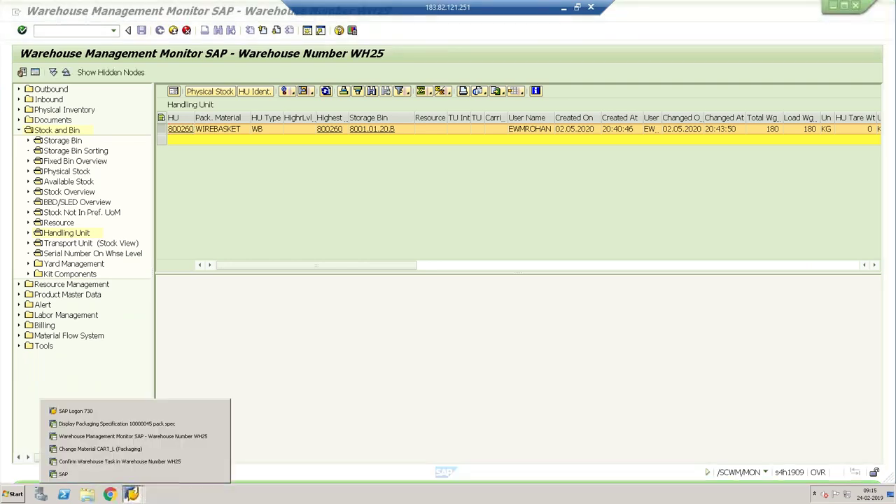
{"action": "left_click", "coordinate": [121, 462]}
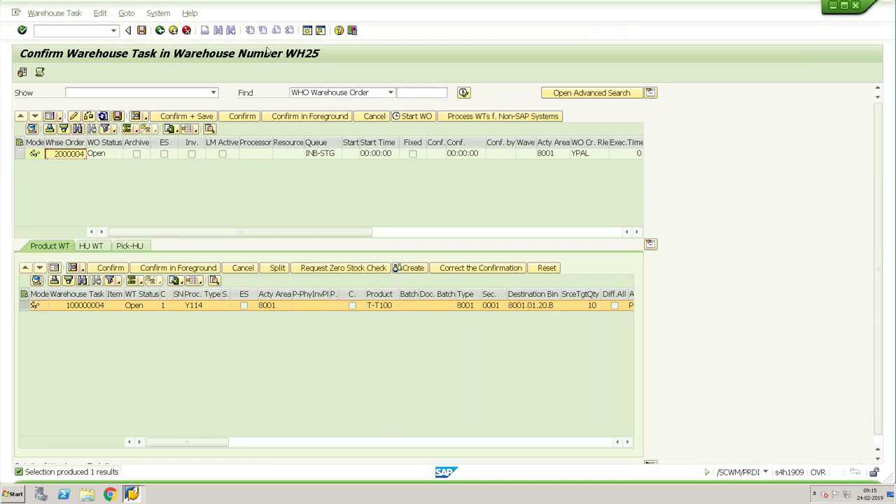
{"action": "left_click", "coordinate": [159, 32]}
{"action": "left_click", "coordinate": [160, 31]}
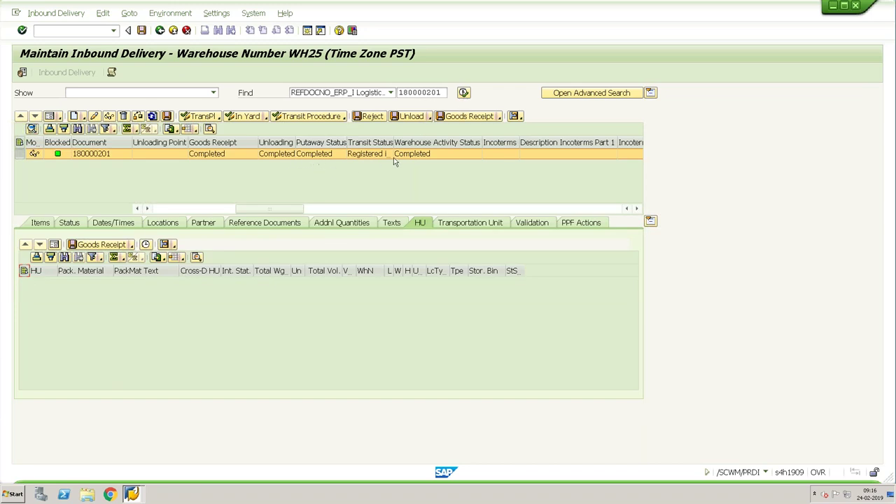
{"action": "left_click", "coordinate": [40, 223]}
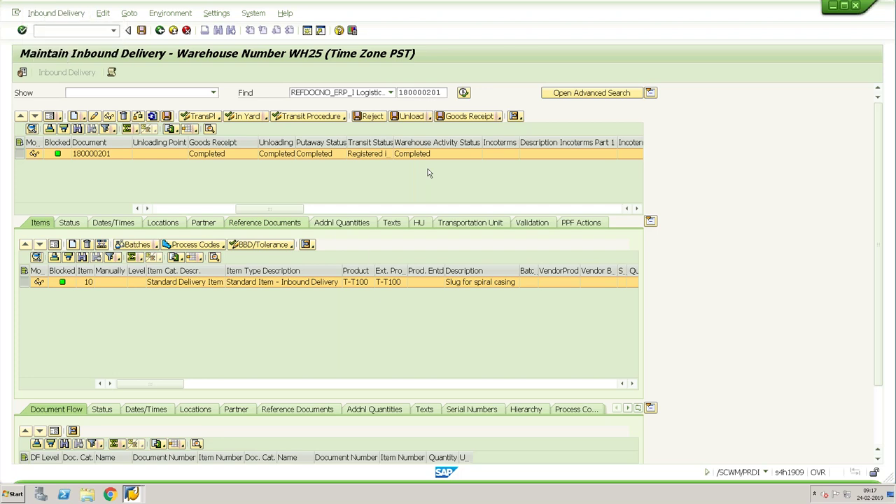
Show the physical stock of handling unit 800260 in the monitor, and replace it with the stock overview (/nmmbe) for T-T100 in plant PL25
{"action": "key", "text": "alt+Tab"}
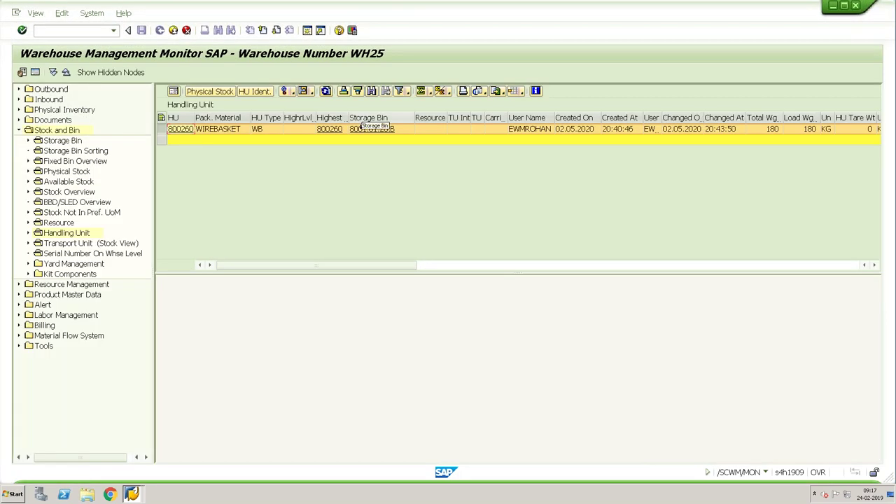
{"action": "left_click", "coordinate": [215, 92]}
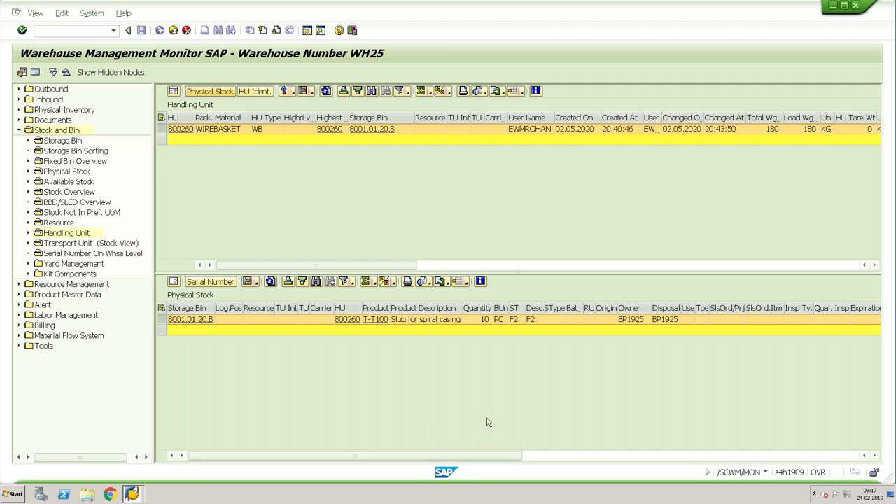
{"action": "left_click", "coordinate": [63, 30]}
{"action": "type", "text": "/nmmbe"}
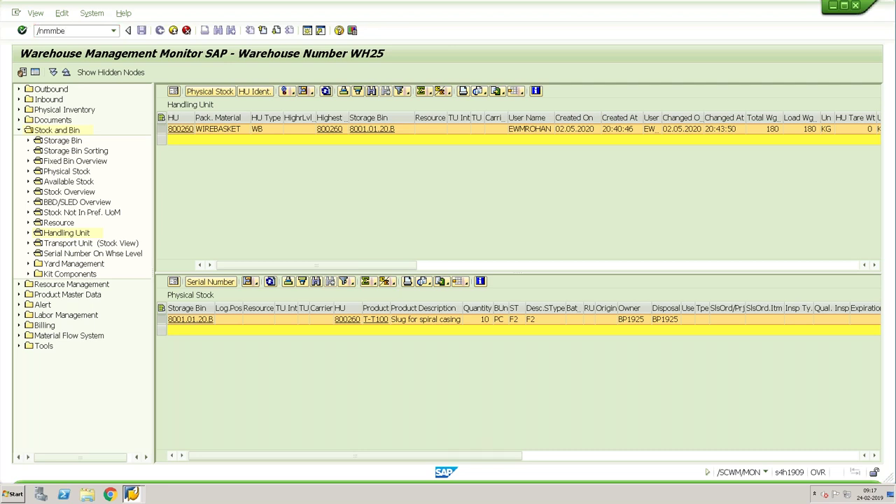
{"action": "key", "text": "Return"}
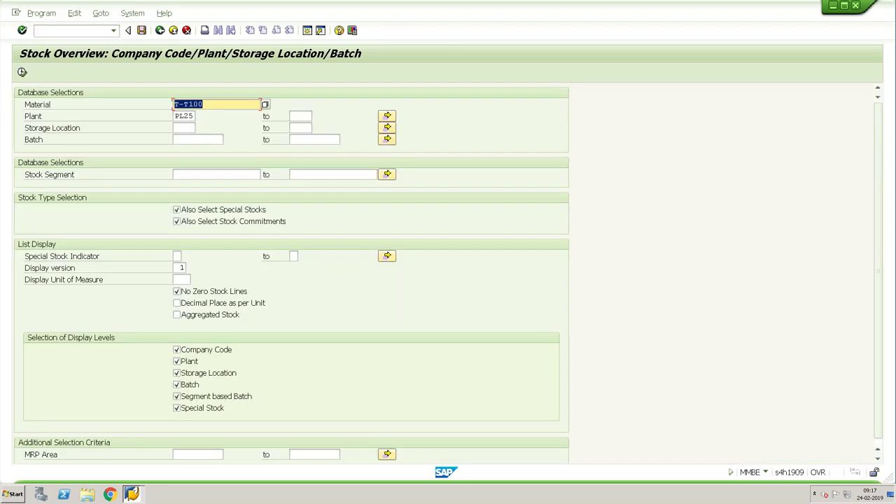
{"action": "left_click", "coordinate": [21, 72]}
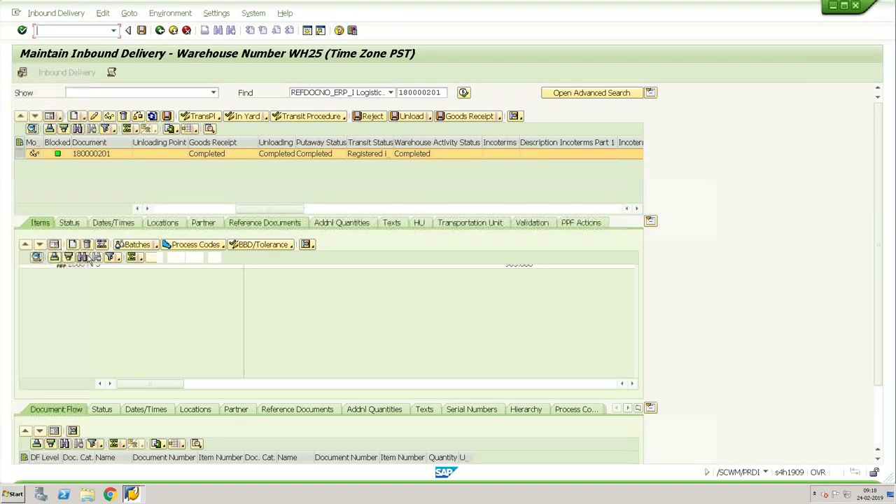
Switch to the RF session waiting for a warehouse order and replace it with the warehouse monitor (/n/scwm/mon) for WH25
{"action": "key", "text": "alt+Tab"}
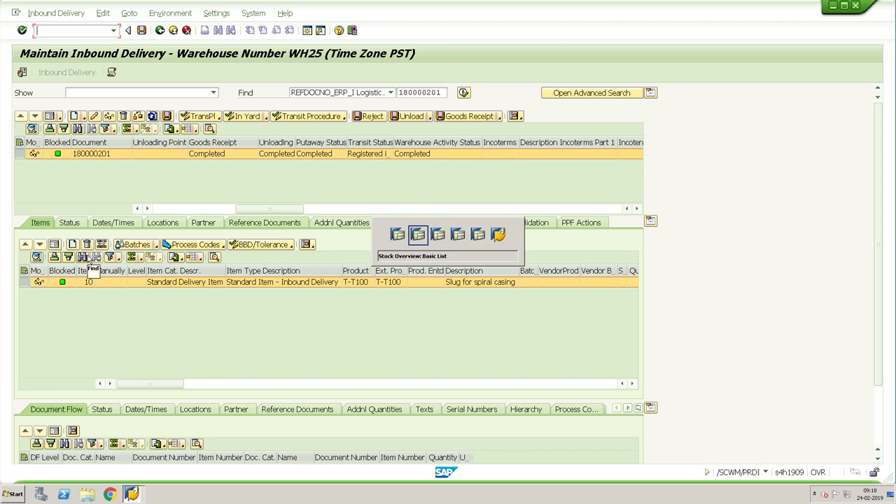
{"action": "key", "text": "alt+Tab"}
{"action": "key", "text": "alt+Tab"}
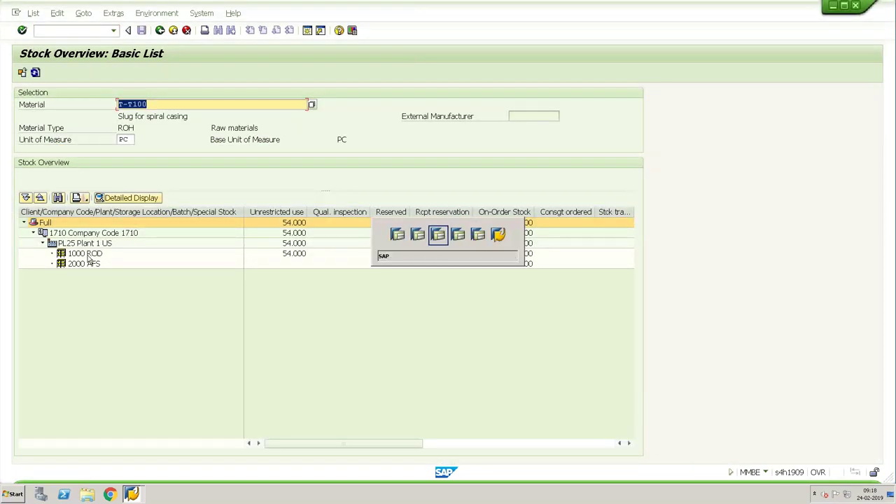
{"action": "key", "text": "alt+Tab"}
{"action": "key", "text": "alt+Tab"}
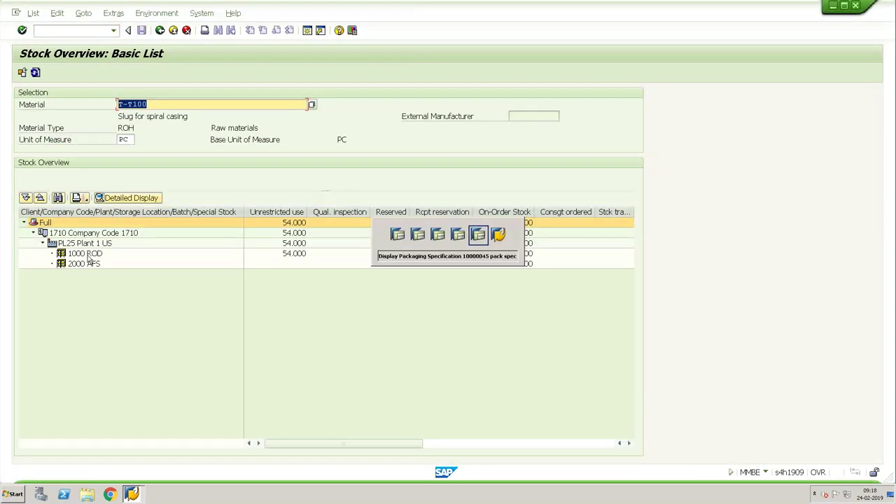
{"action": "key", "text": "alt+Tab"}
{"action": "key", "text": "alt+Tab"}
{"action": "key", "text": "alt+Tab"}
{"action": "key", "text": "alt+Tab"}
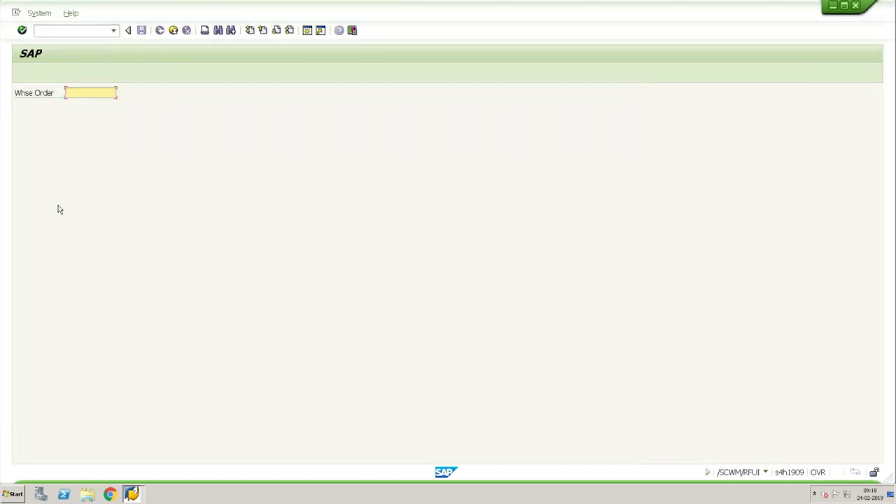
{"action": "left_click", "coordinate": [114, 31]}
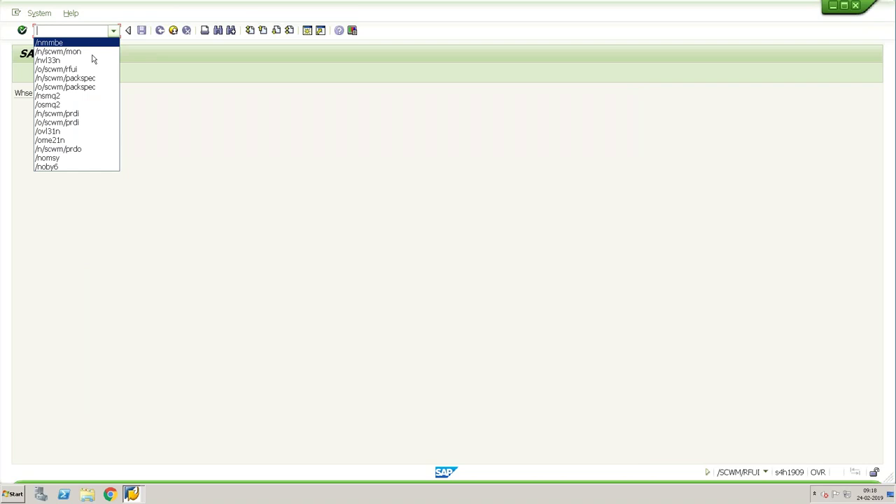
{"action": "left_click", "coordinate": [91, 55]}
{"action": "key", "text": "Return"}
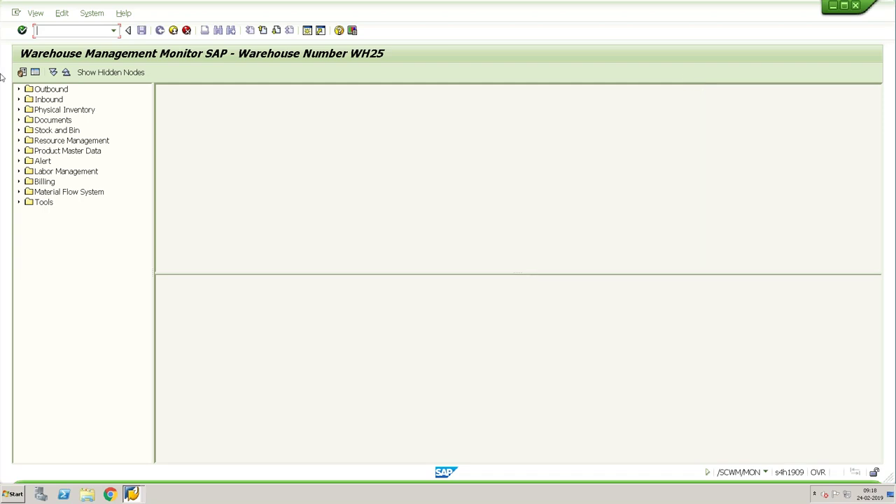
List the warehouse's physical stock under Stock and Bin without product or handling unit restrictions, and examine the T-T100 entries
{"action": "left_click", "coordinate": [19, 131]}
{"action": "left_click", "coordinate": [70, 172]}
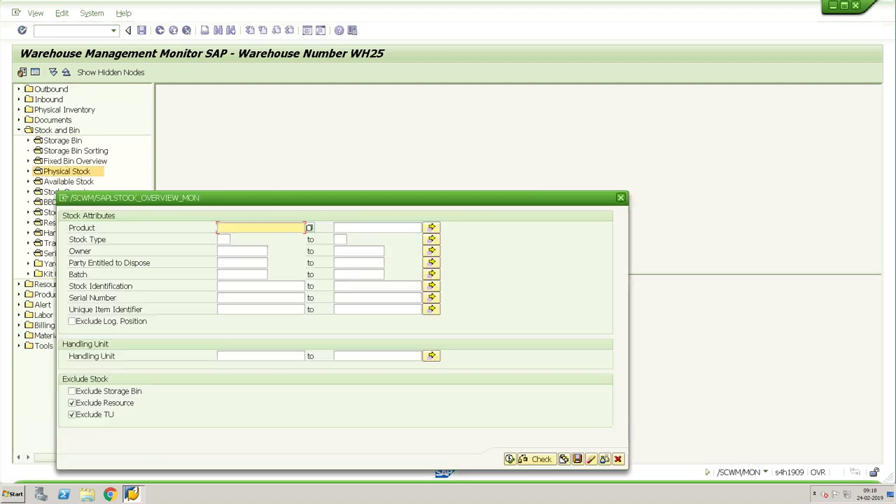
{"action": "left_click", "coordinate": [511, 459]}
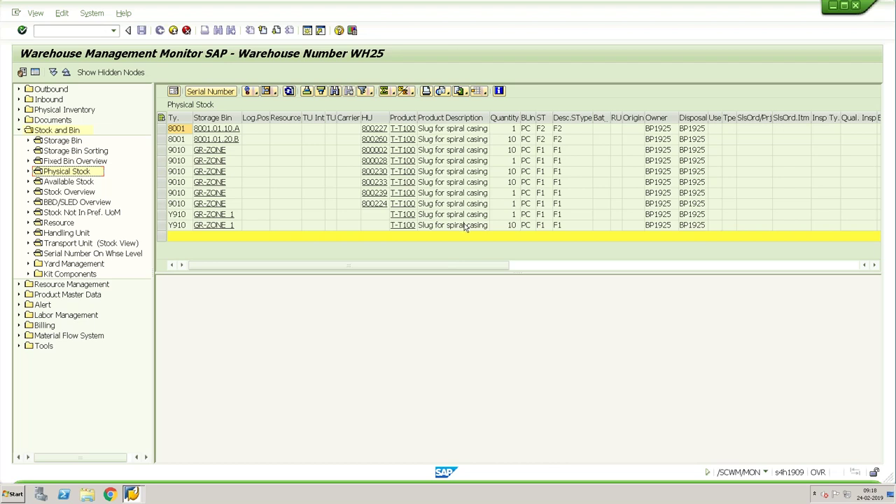
{"action": "left_click", "coordinate": [465, 225]}
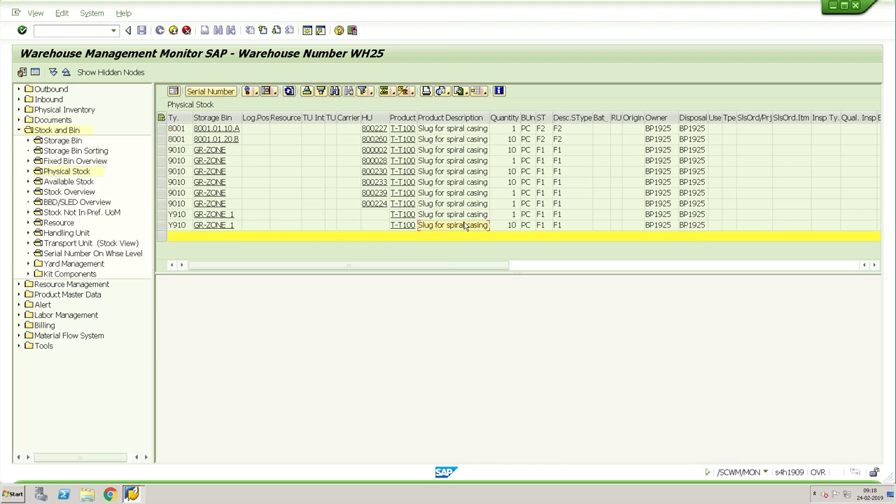